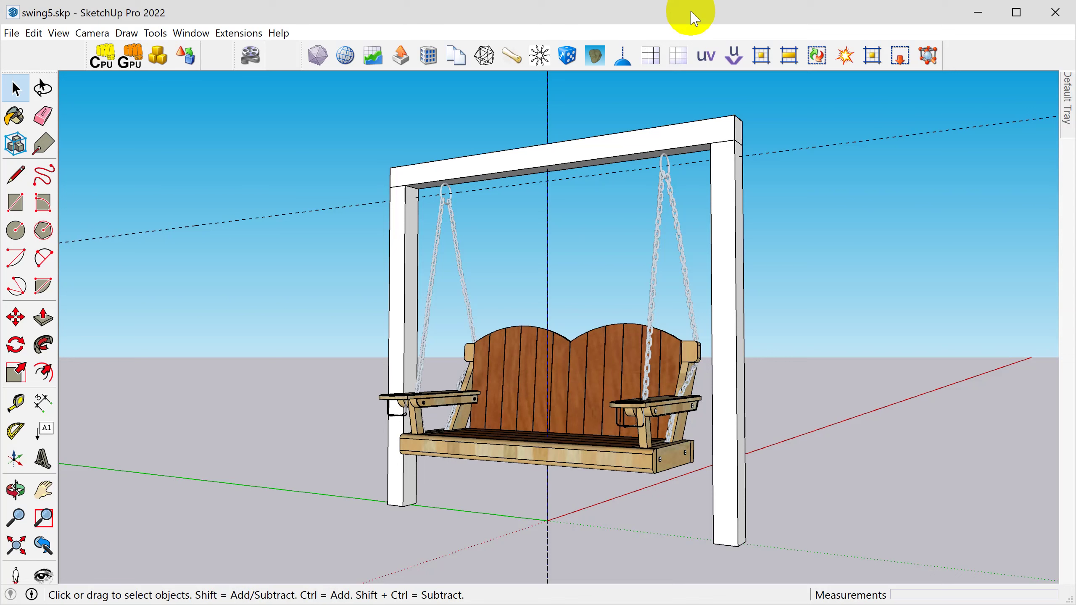
Step: Turn the hanging seat-and-chains group inside the swing into a new component, Component#2
left_click(581, 372)
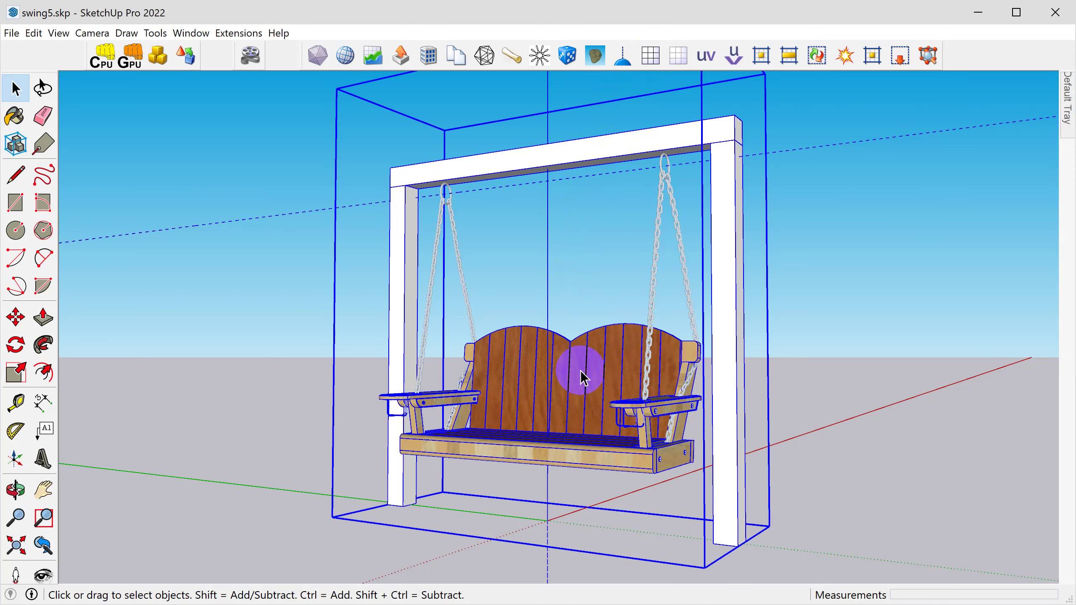
double_click(584, 376)
left_click(583, 376)
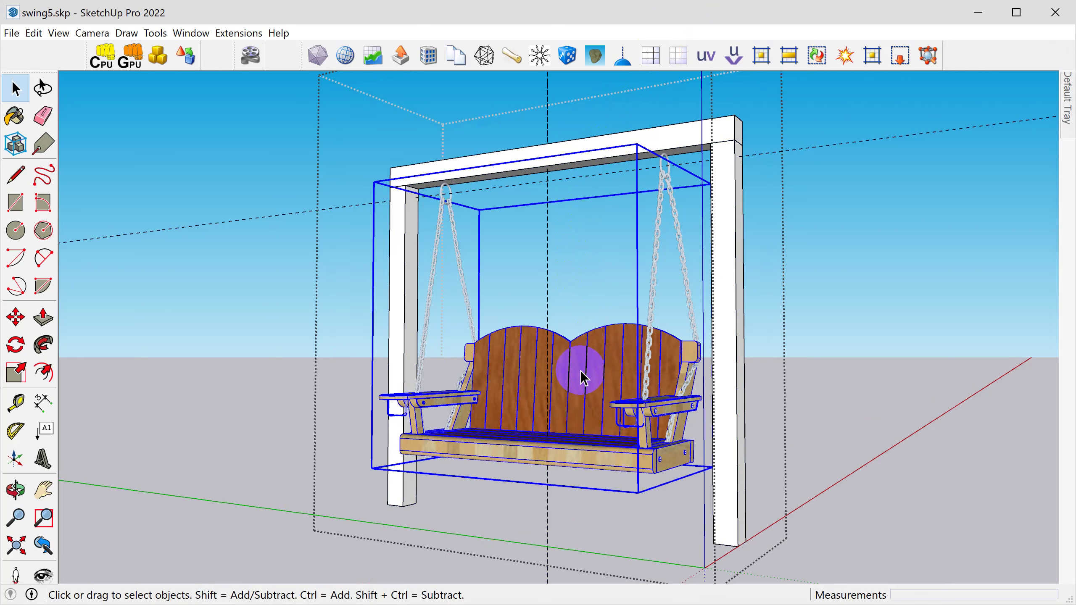
right_click(530, 334)
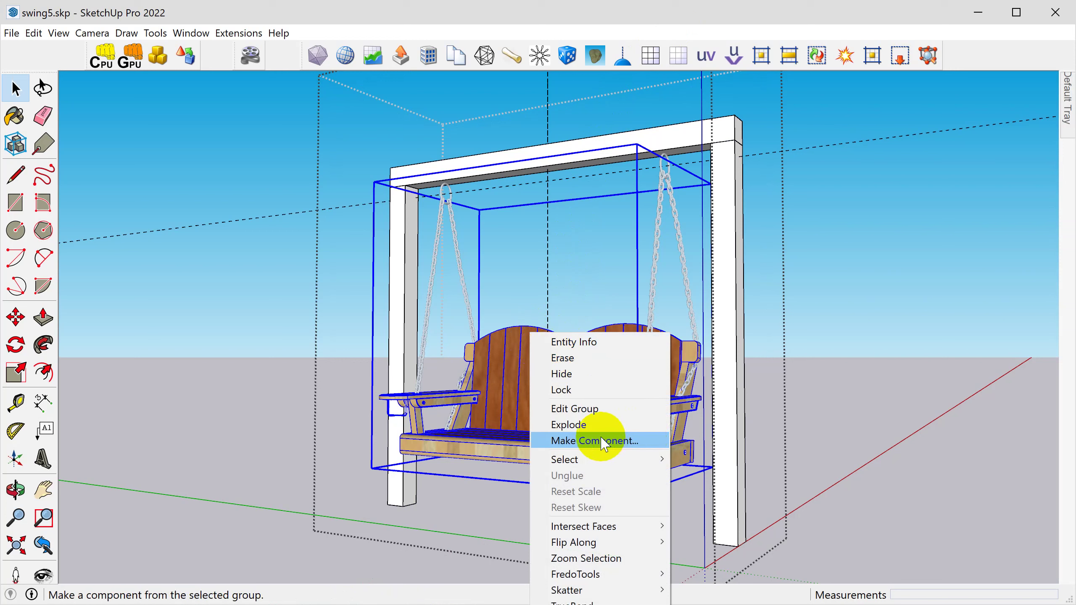
left_click(639, 446)
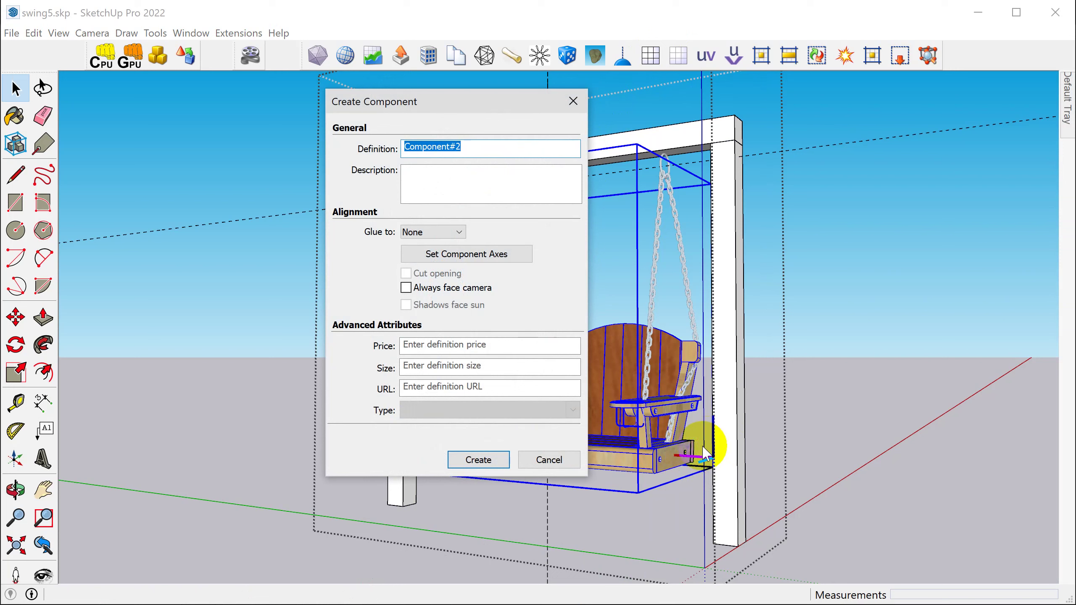
left_click(475, 459)
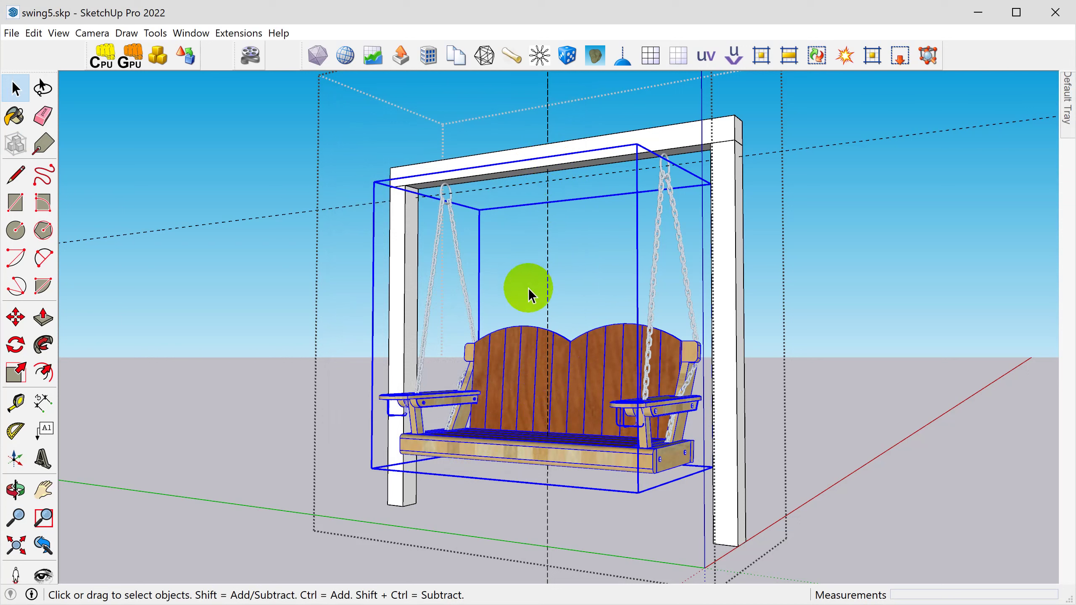
Step: Place the seat component's axes origin on the top beam center where the chains hang
right_click(526, 330)
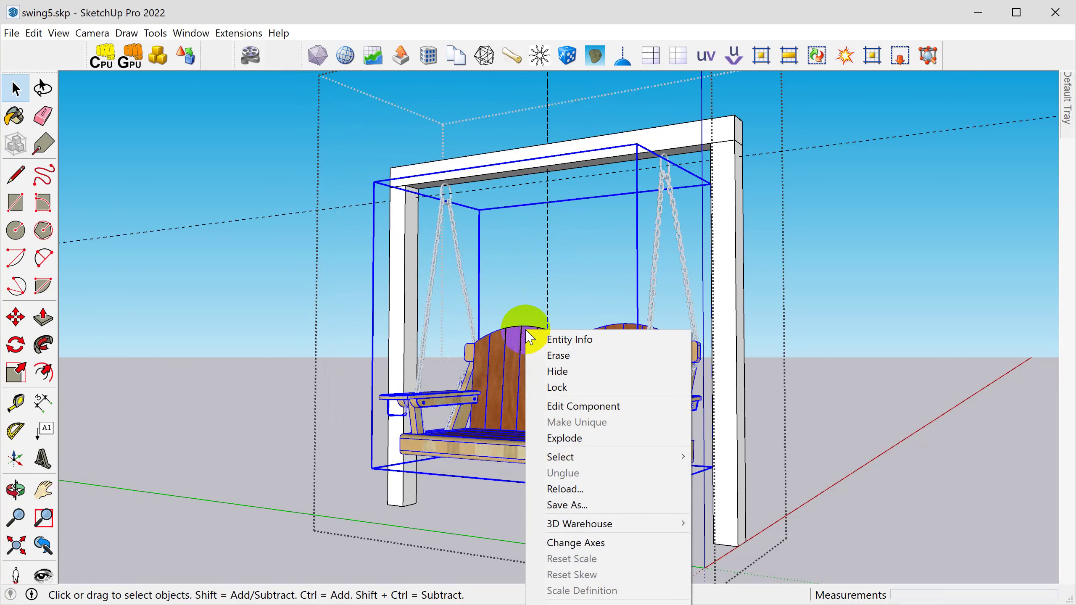
left_click(622, 545)
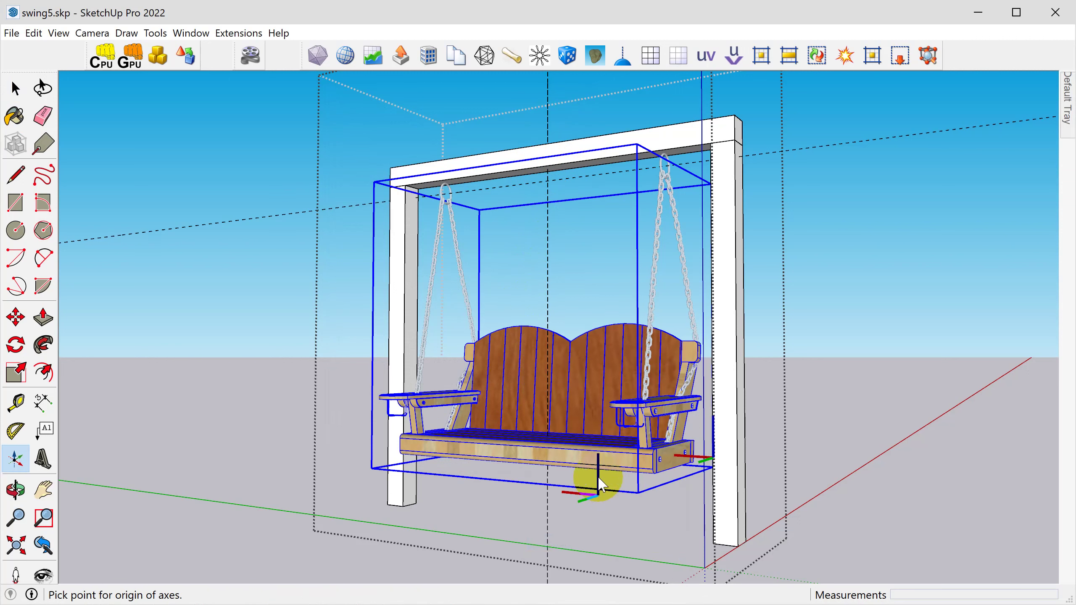
left_click(552, 186)
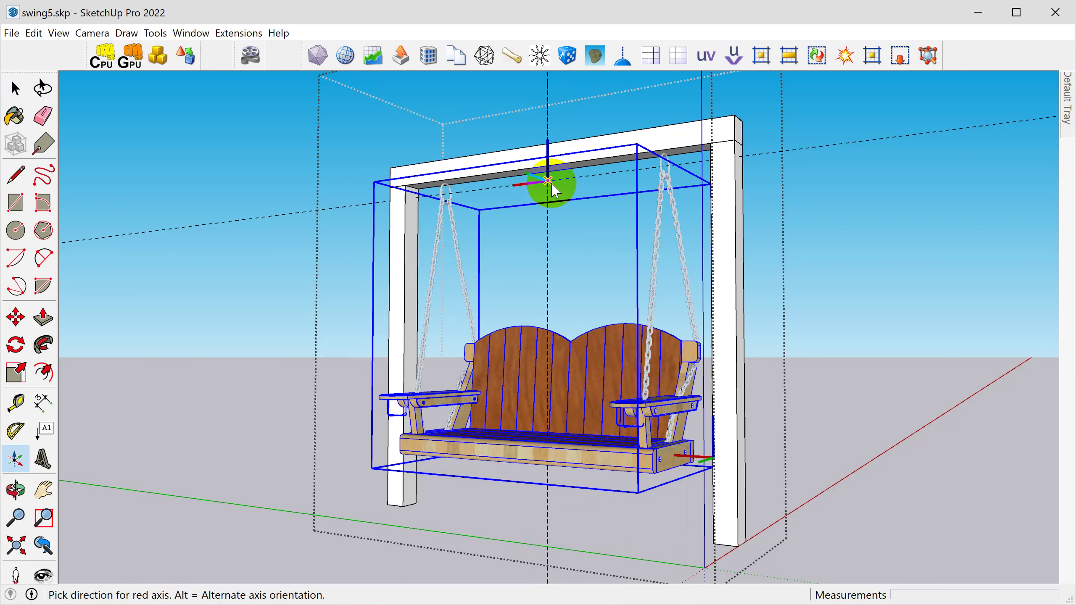
key("space")
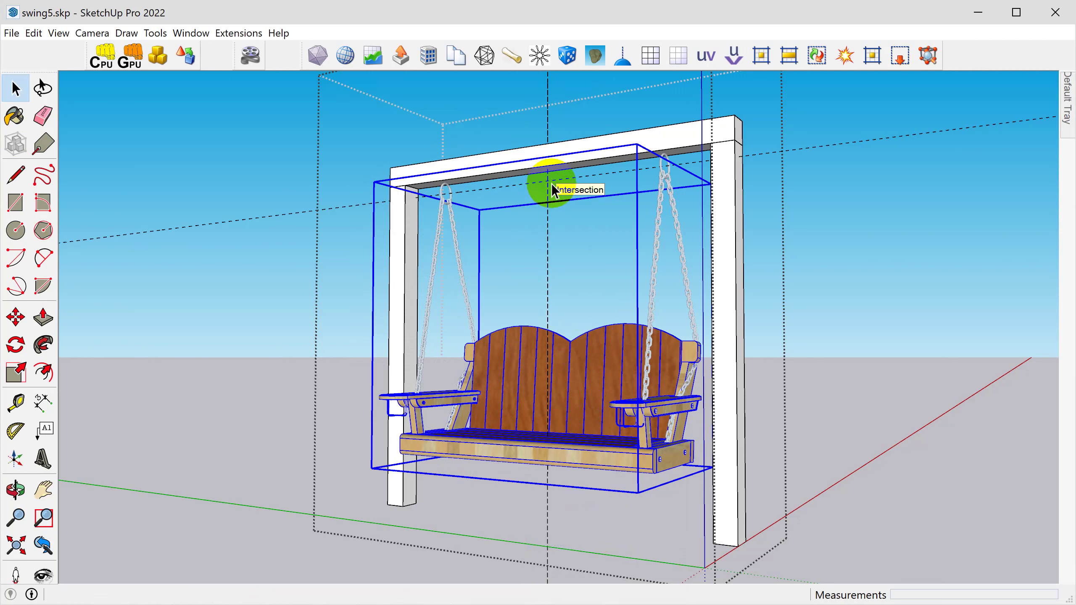
middle_click_drag(596, 361, 572, 361)
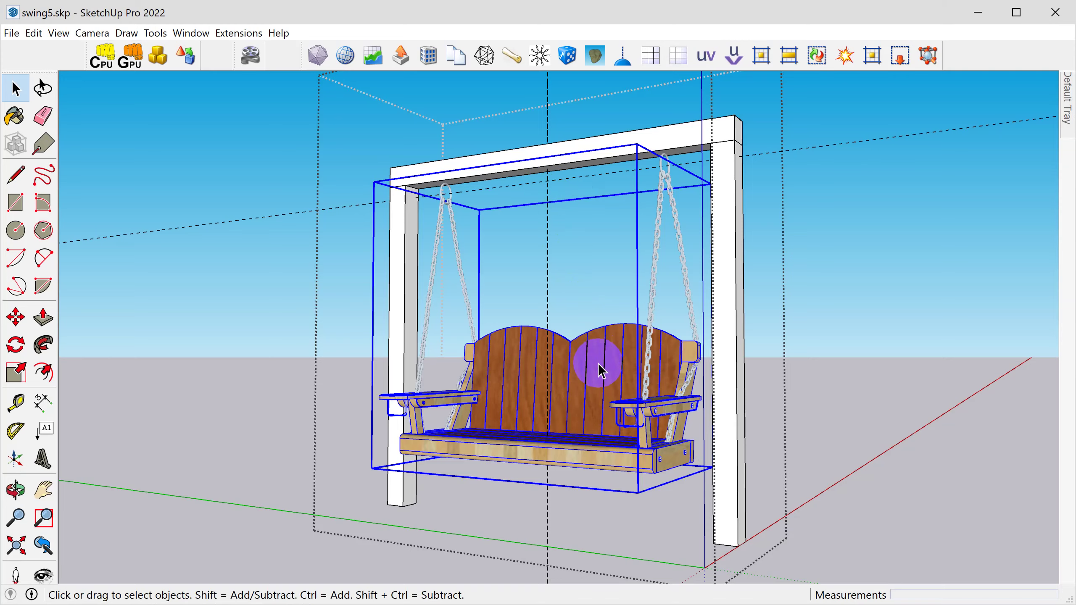
mouse_move(571, 361)
left_mouse_down()
mouse_move(492, 349)
mouse_move(366, 358)
left_mouse_up()
Step: Rotate the seat component 60 degrees about its top-beam pivot, then restore the front view
key("space")
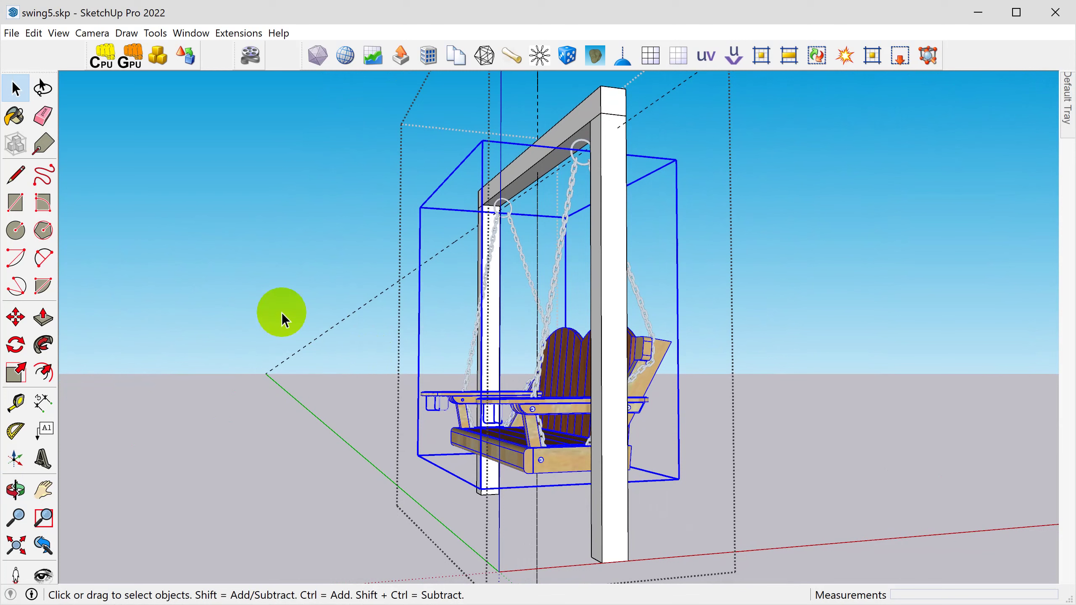
left_click(13, 345)
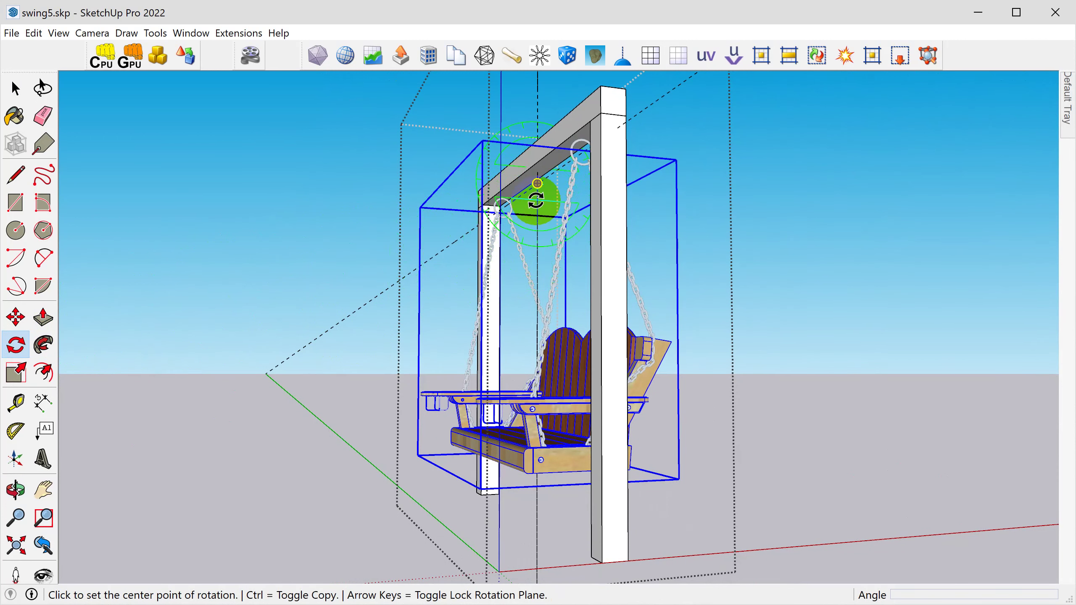
left_click(537, 183)
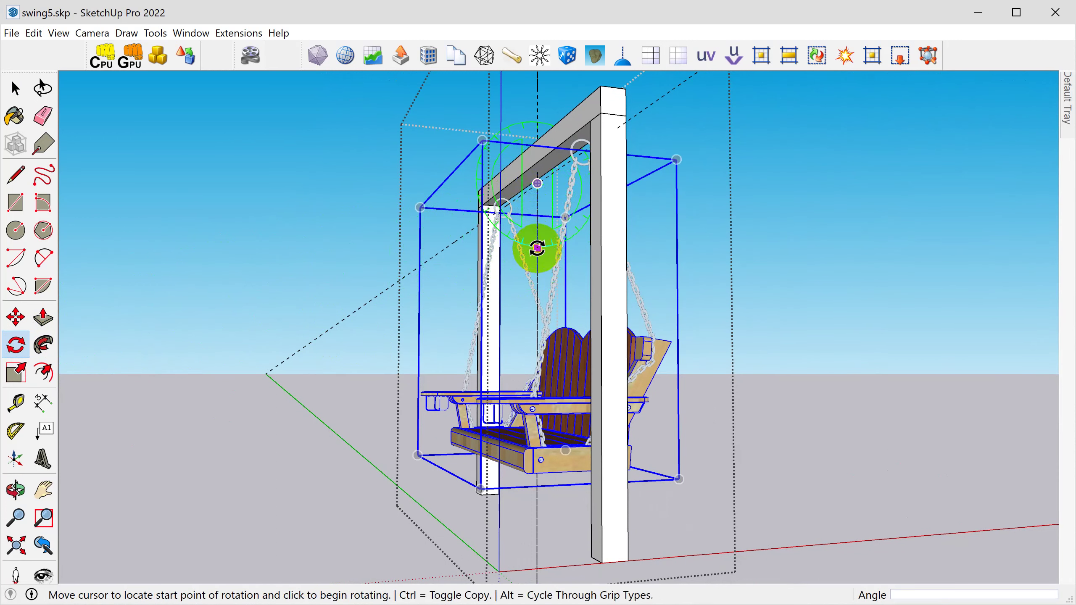
left_click(537, 248)
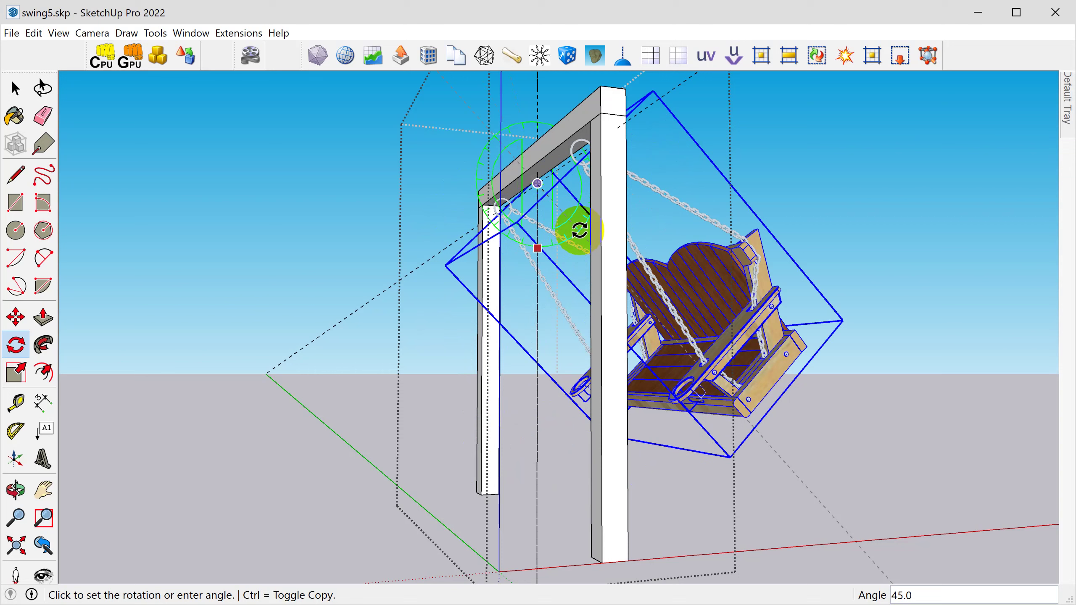
type("60")
key("Return")
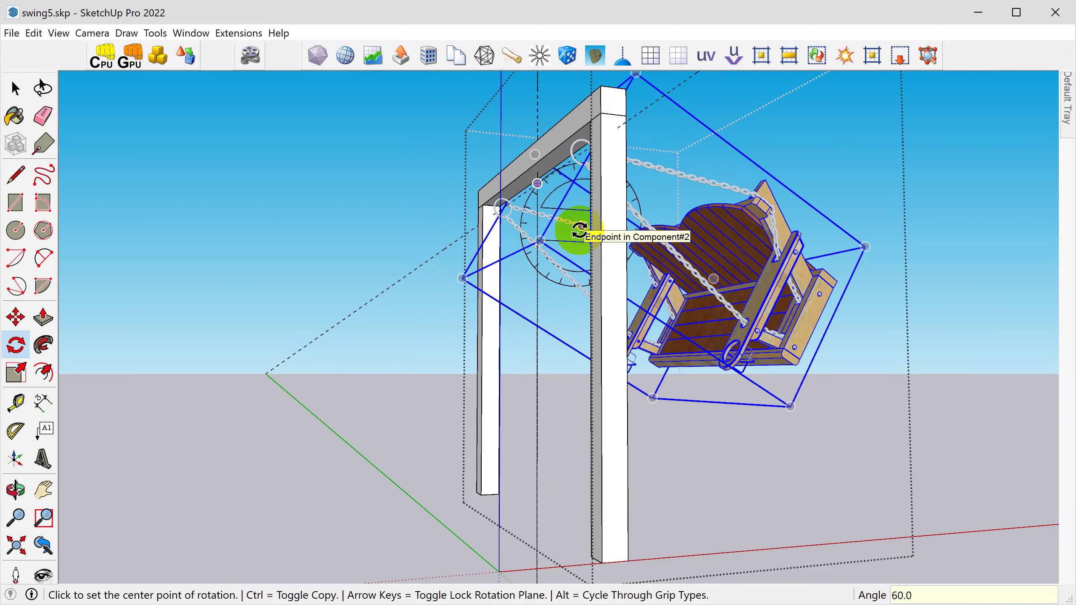
key("space")
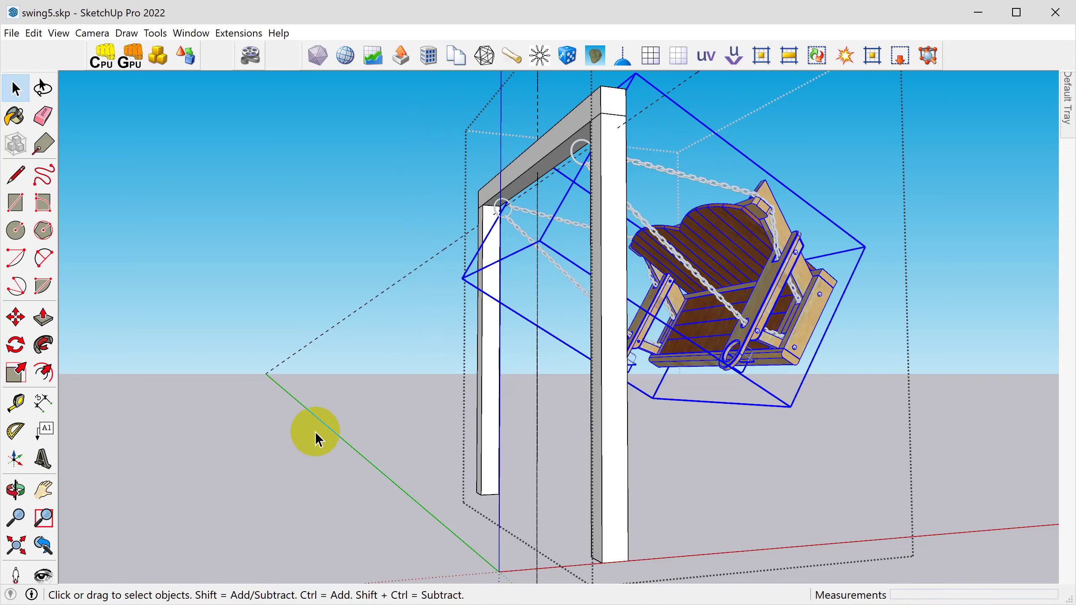
left_click(43, 546)
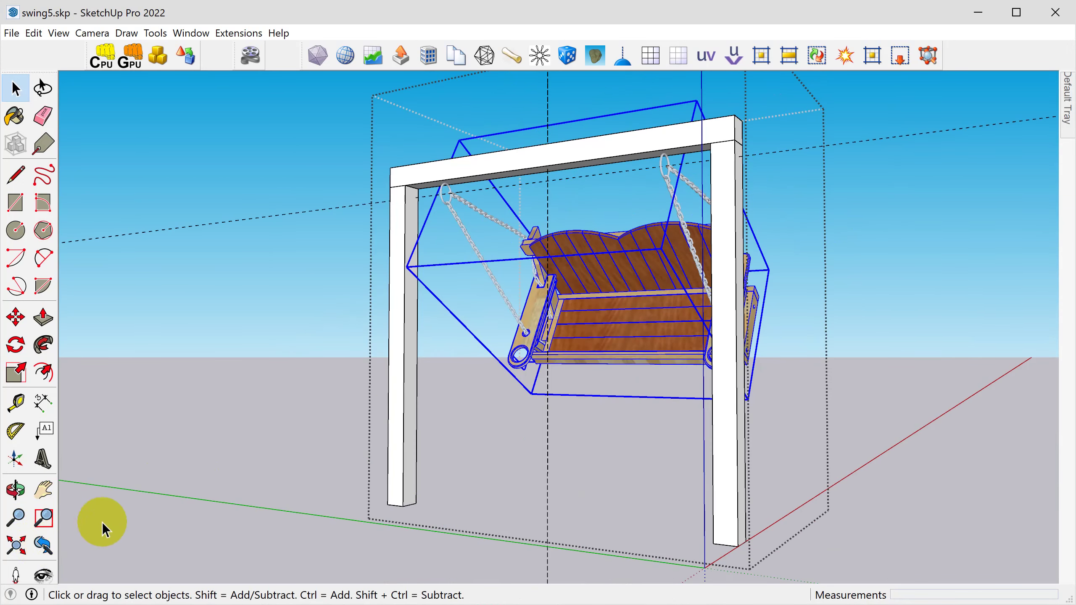
Step: Insert the Swing function template into the Raynimation editor's Main script
left_click(254, 60)
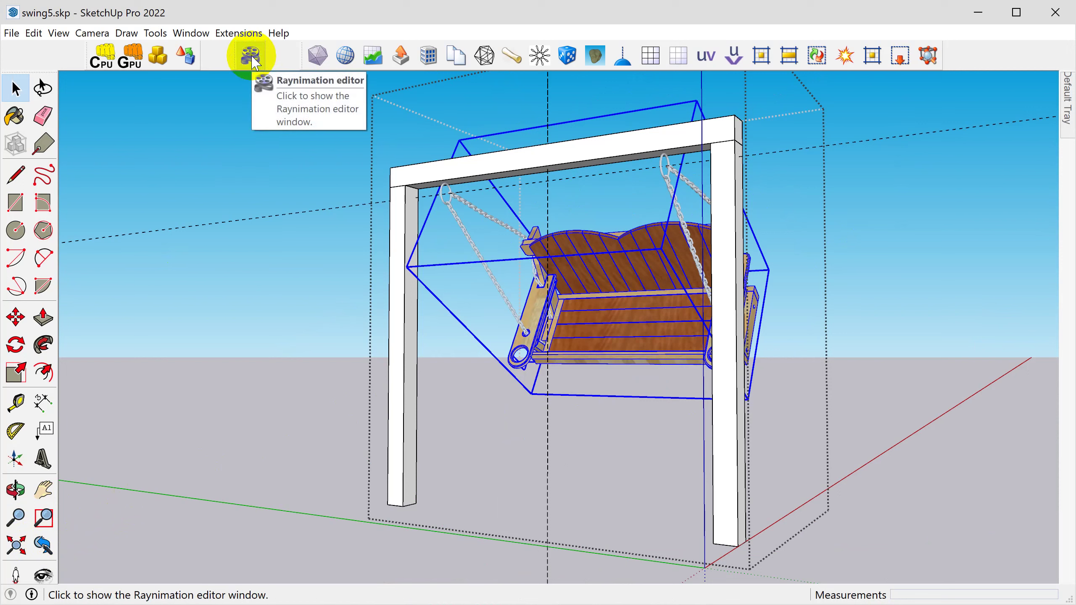
left_click(254, 59)
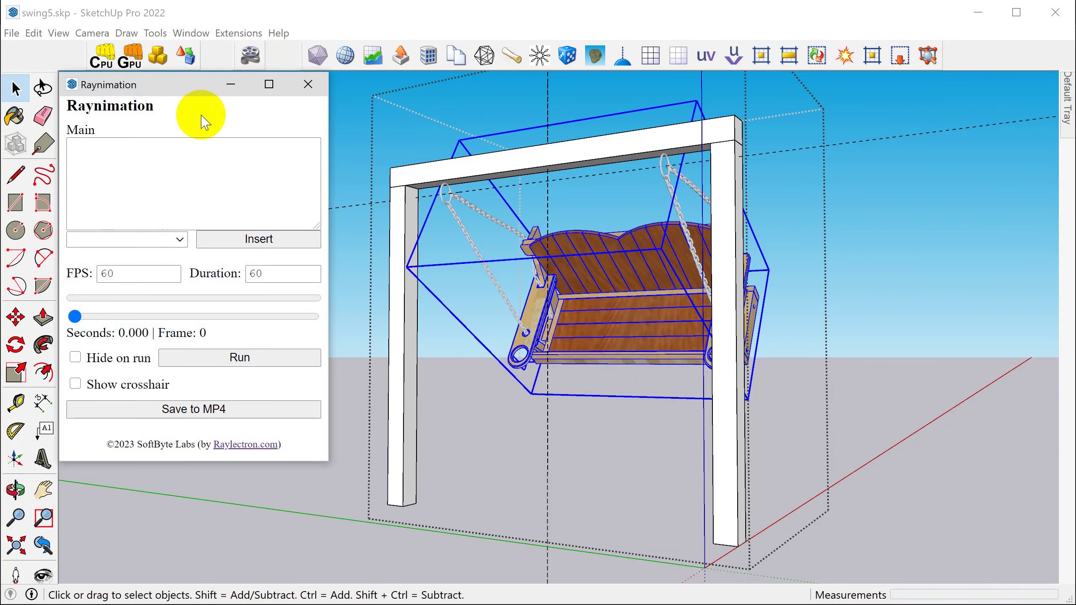
left_click(180, 239)
left_click_drag(180, 284, 180, 399)
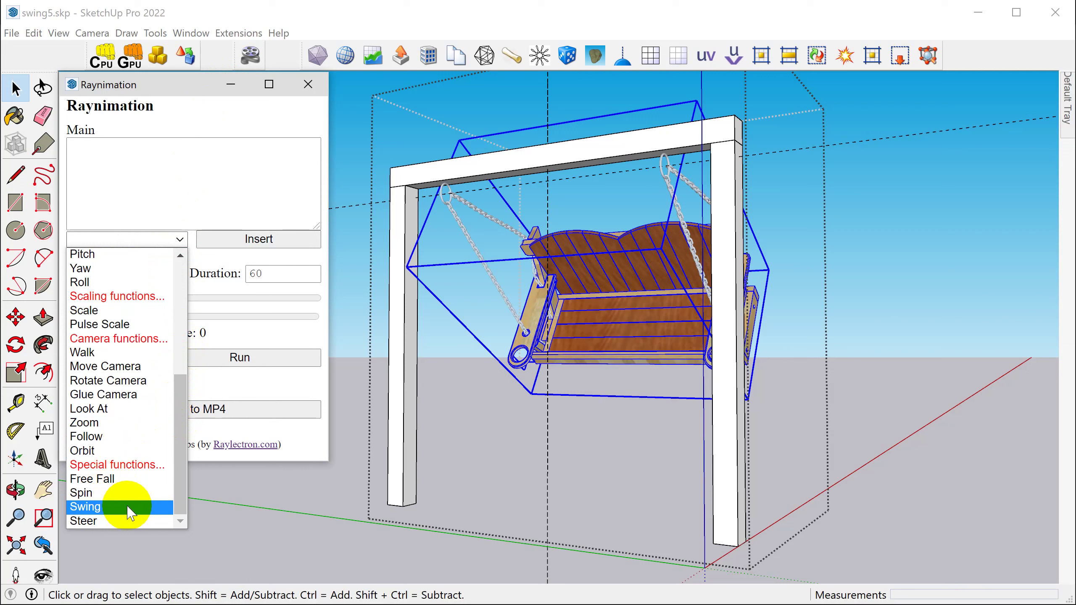
left_click(127, 507)
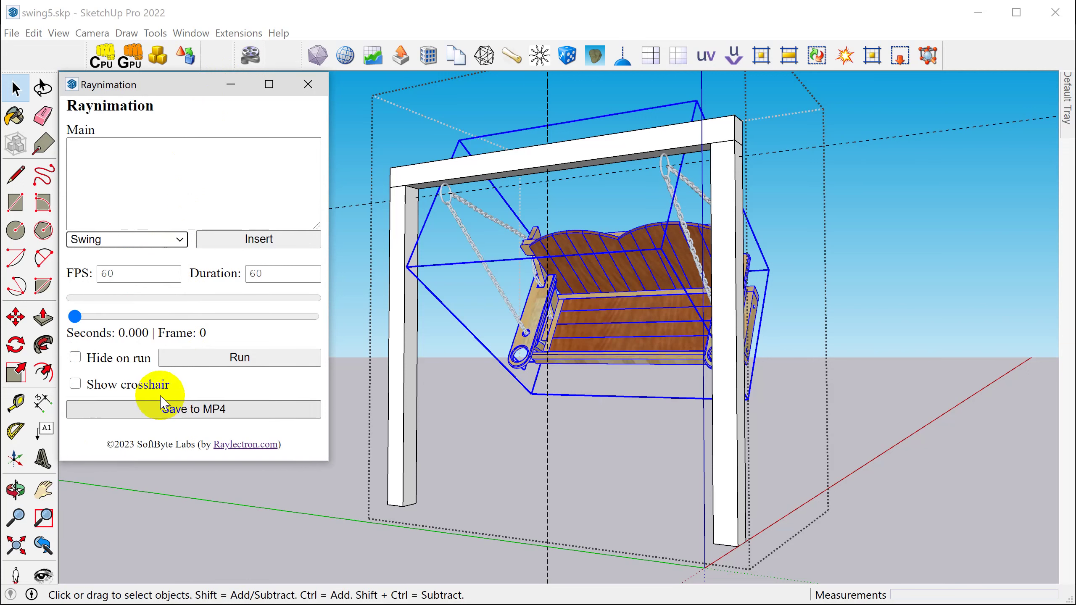
left_click(232, 244)
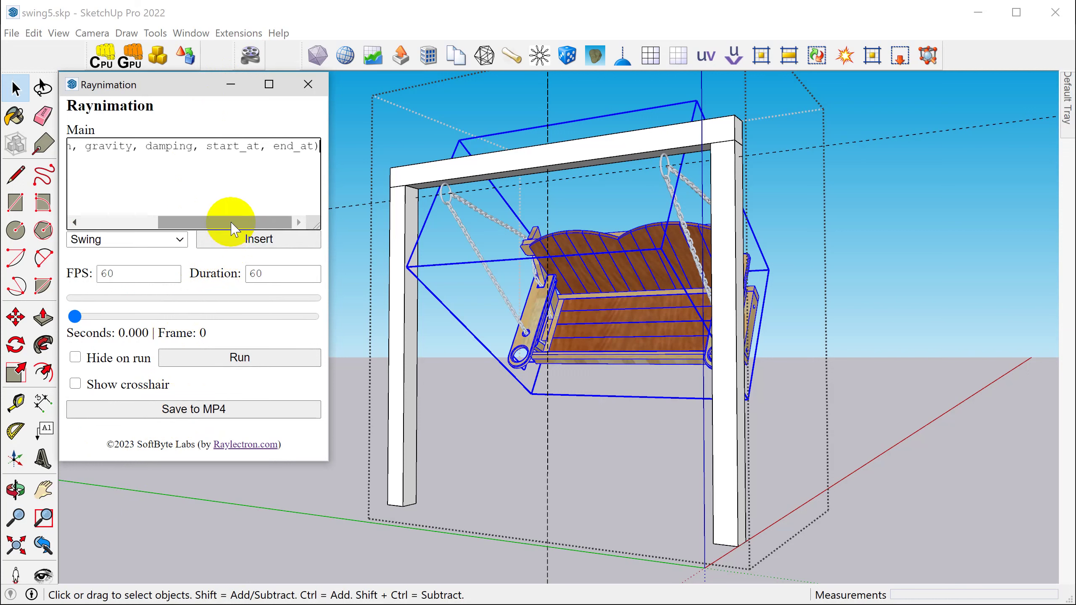
Step: Remove the unused y-axis option and set the Swing length parameter to 4'
left_click_drag(232, 224, 122, 225)
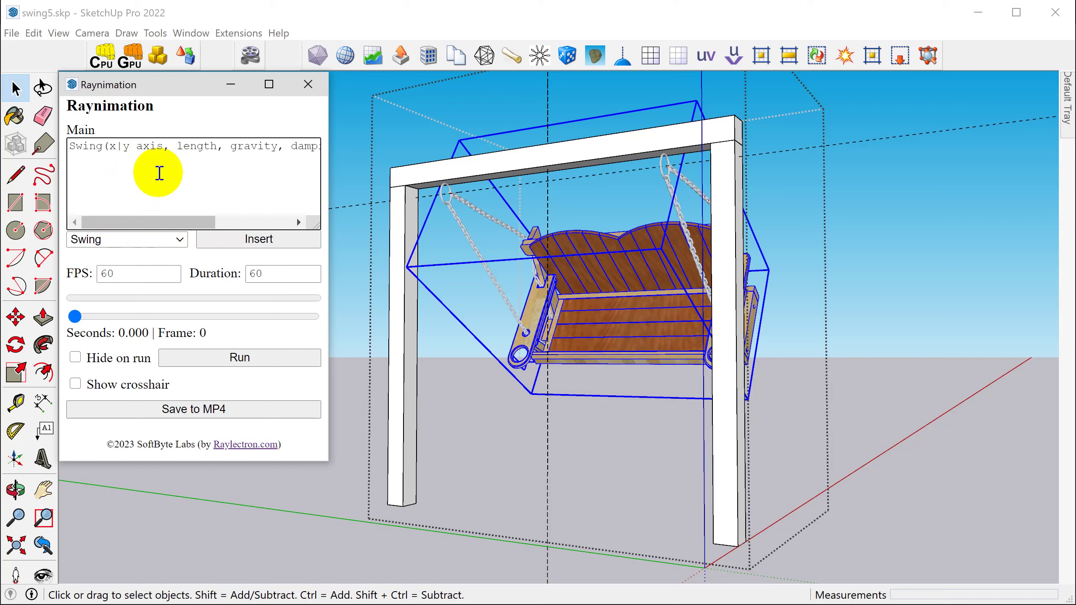
key("shift+Left")
key("shift+Left")
key("shift+Left")
key("shift+Left")
key("shift+Left")
key("shift+Left")
key("shift+Left")
key("Delete")
key("shift+Left")
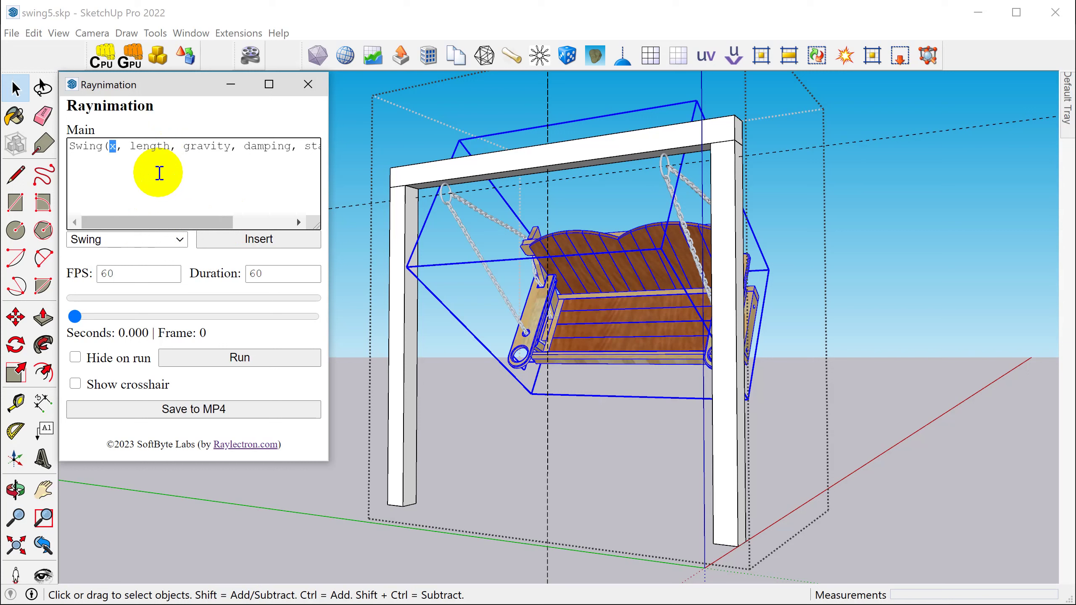
key("Right")
key("Right")
key("Right")
key("ctrl+shift+Right")
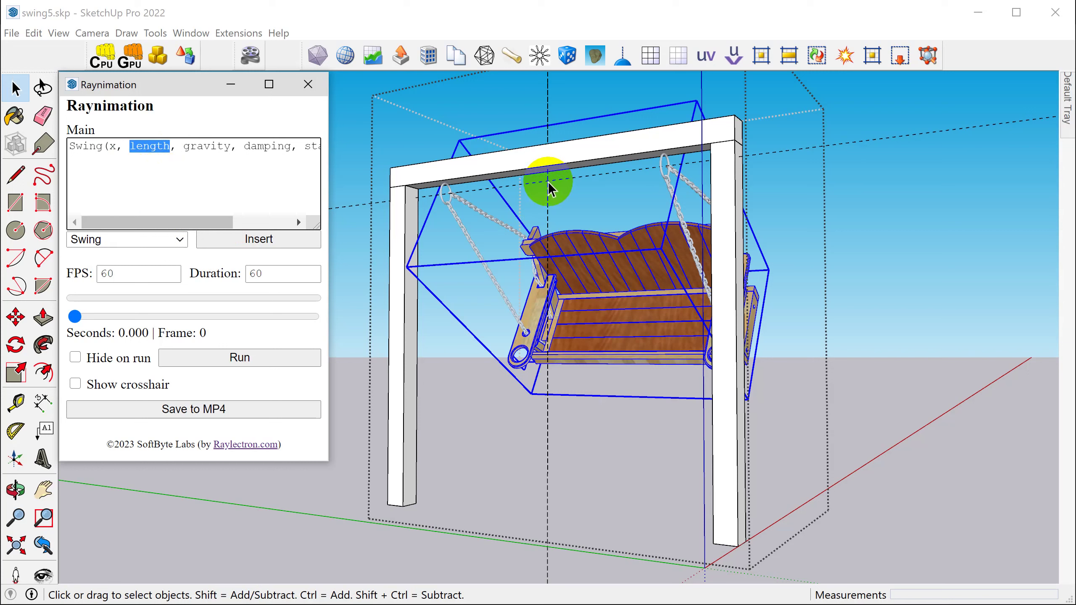
left_click(620, 307)
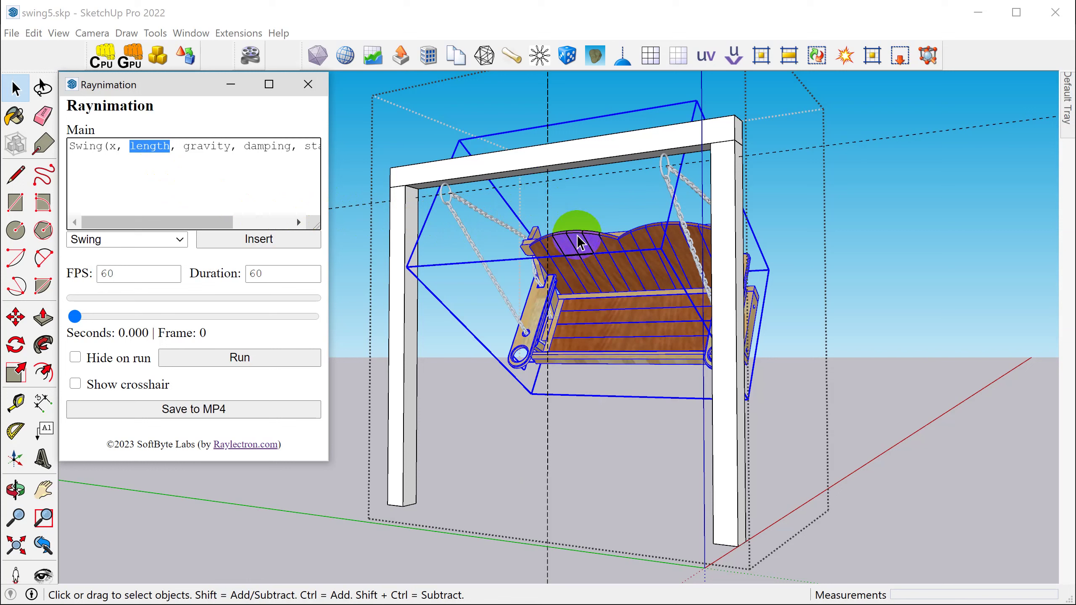
left_click(610, 303)
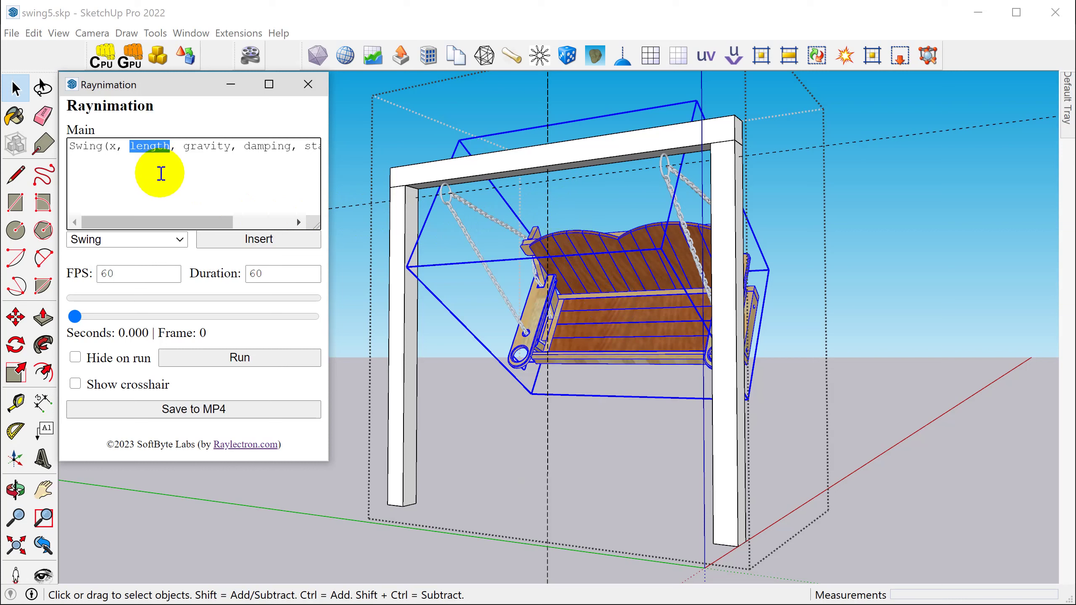
type("4")
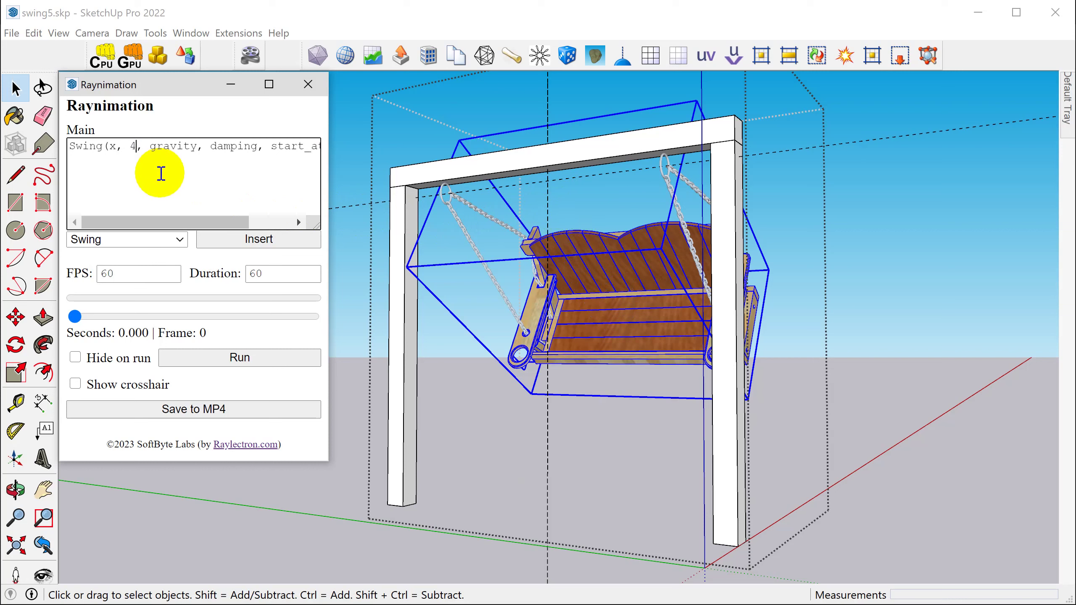
type("'")
key("Right")
key("Right")
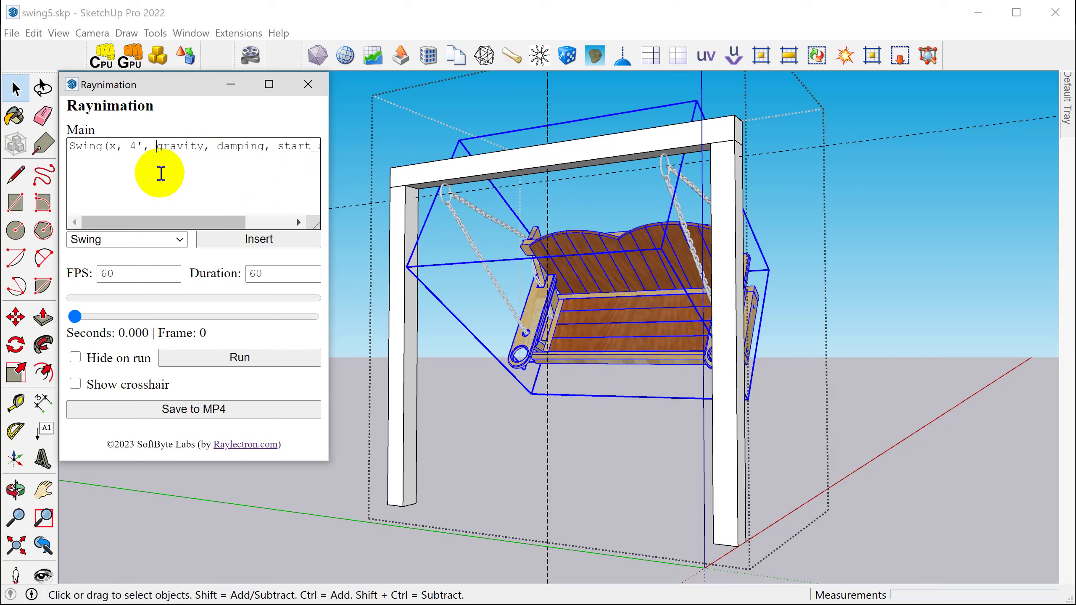
key("ctrl+shift+Right")
Step: Add the comment '# lets make this for earth' below the Swing call
key("End")
key("Return")
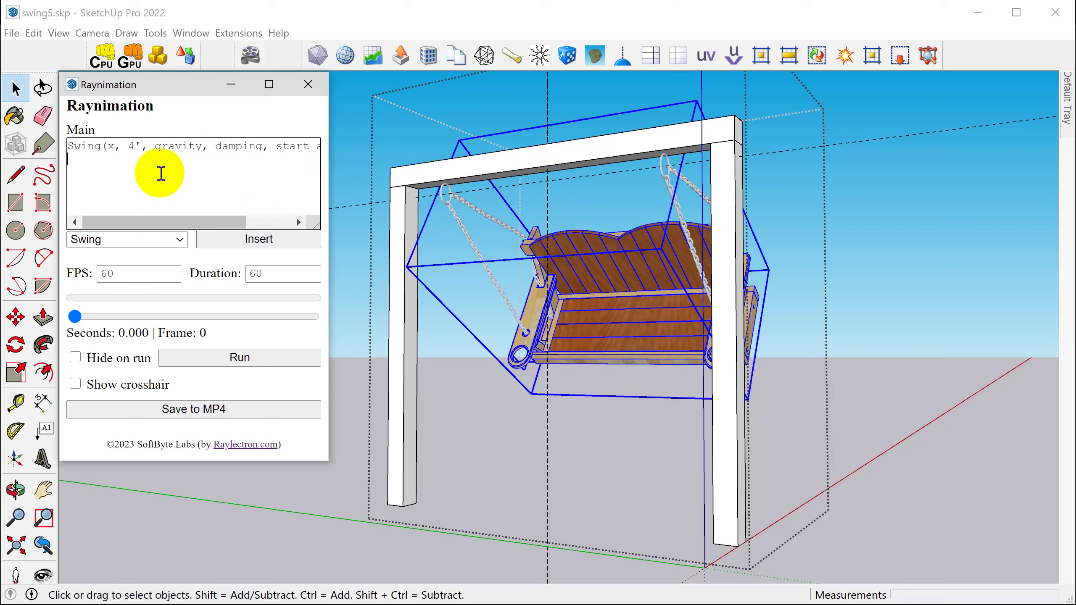
type("# l")
type("ets make th")
type("is for ea")
type("rth")
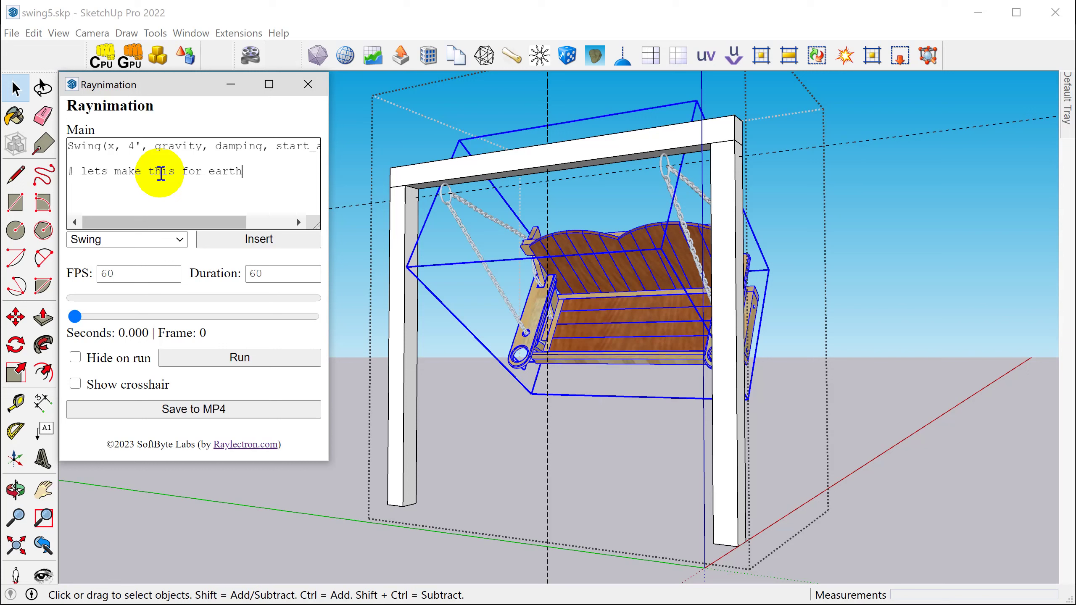
Step: Set gravity to 9.8, damping to 0.02 and start_at to 0, selecting end_at
double_click(177, 146)
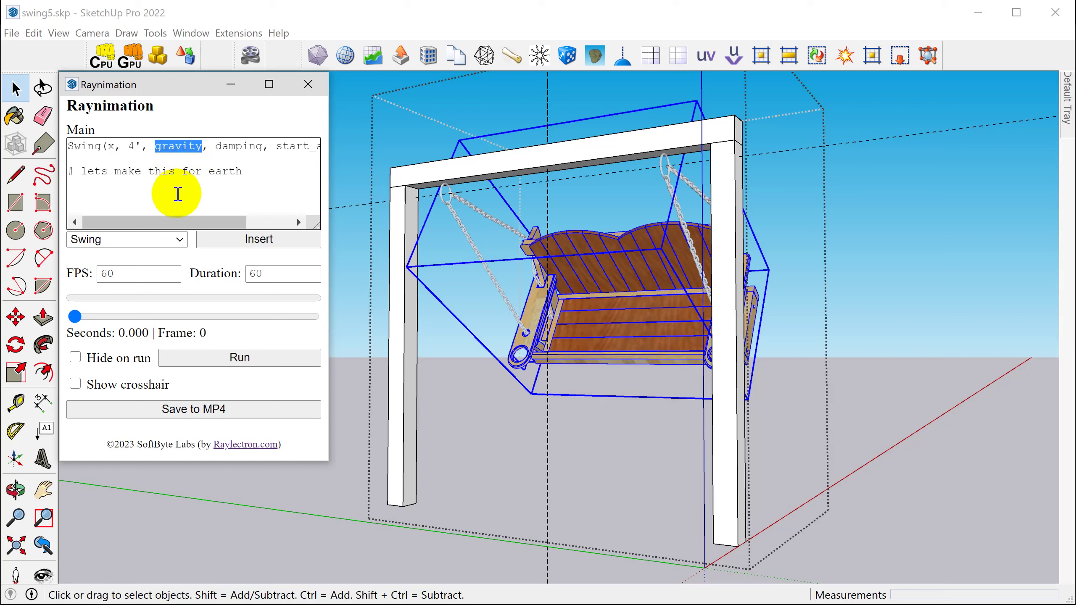
type("9.")
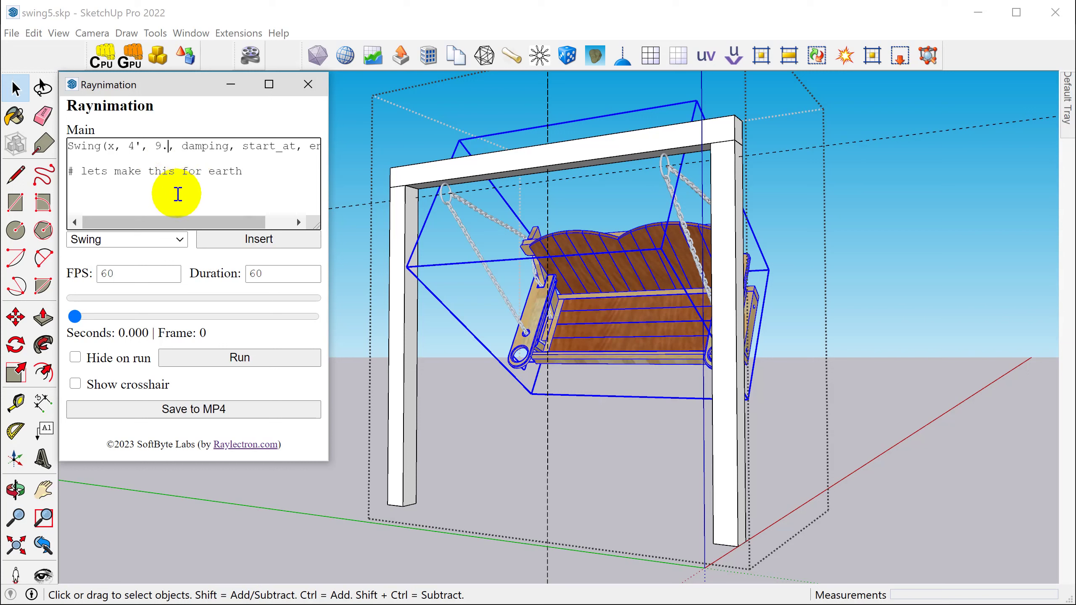
type("8")
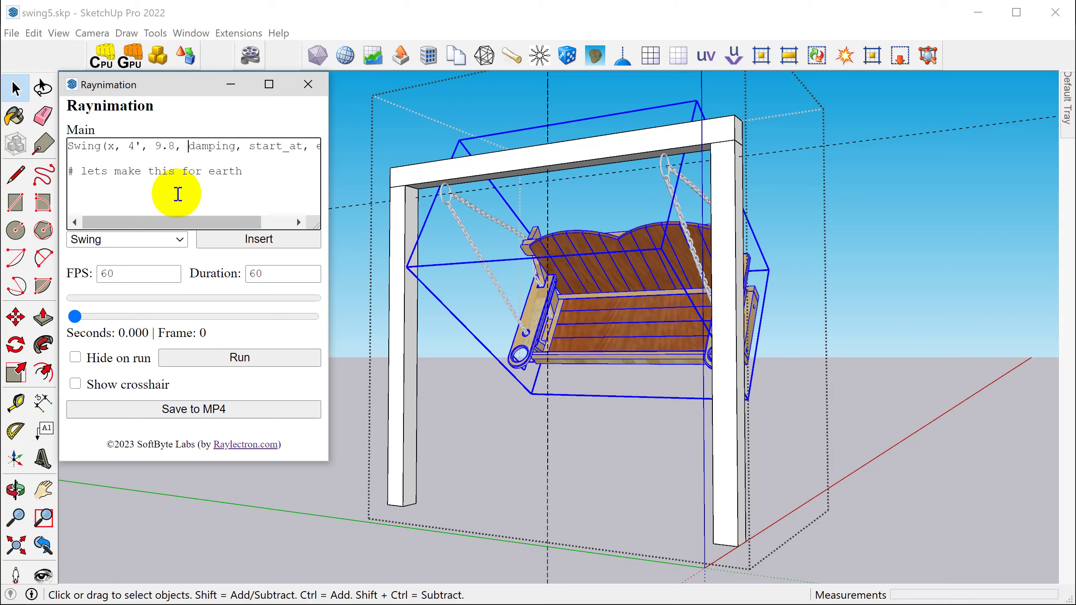
key("ctrl+Right")
key("ctrl+shift+Right")
type("0.0")
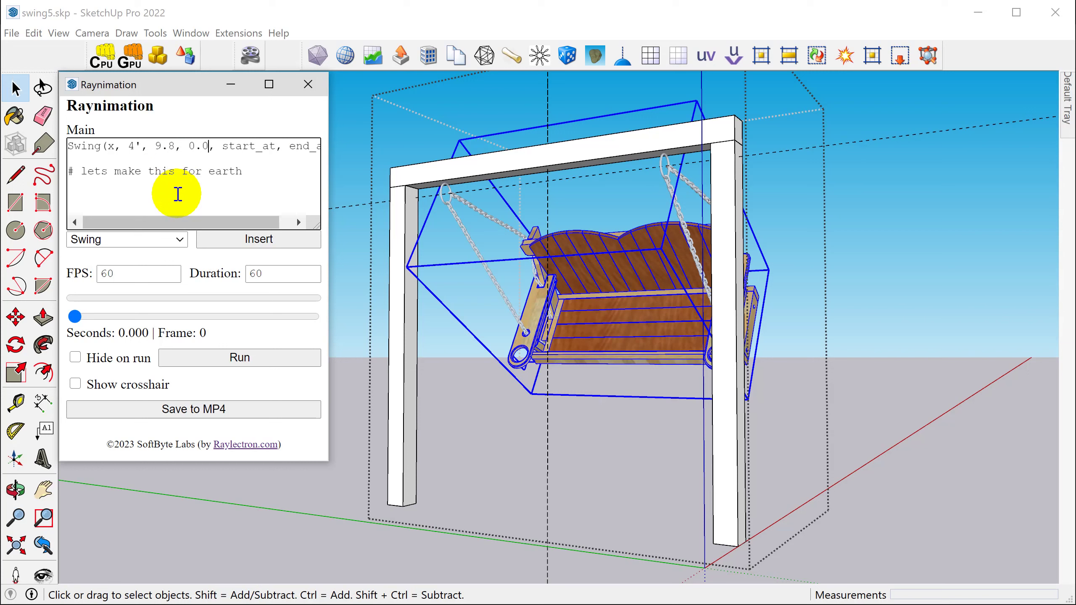
type("2")
key("ctrl+Right")
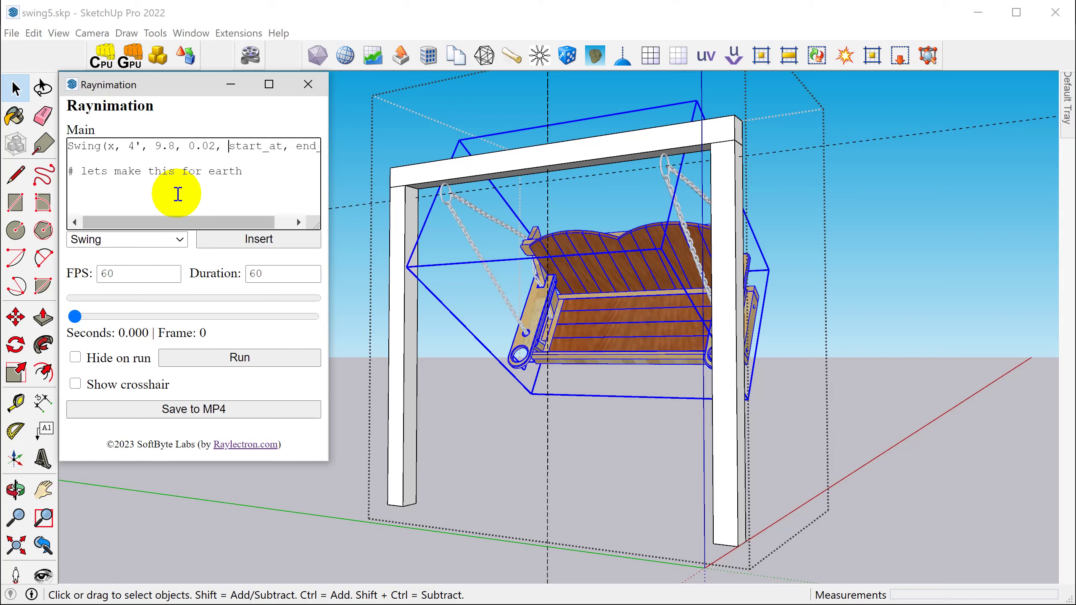
key("ctrl+shift+Right")
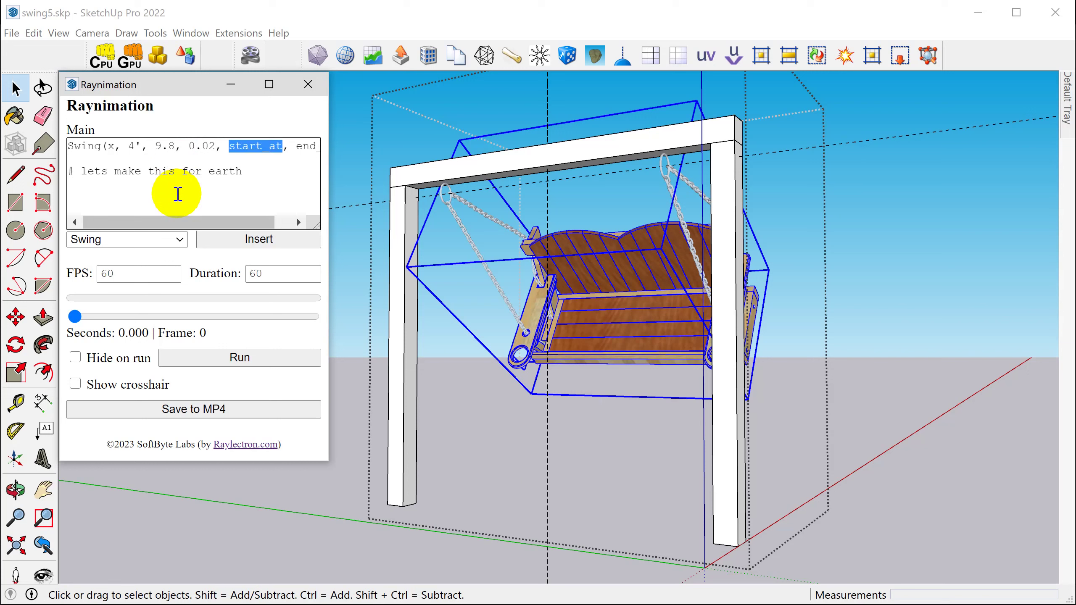
type("0")
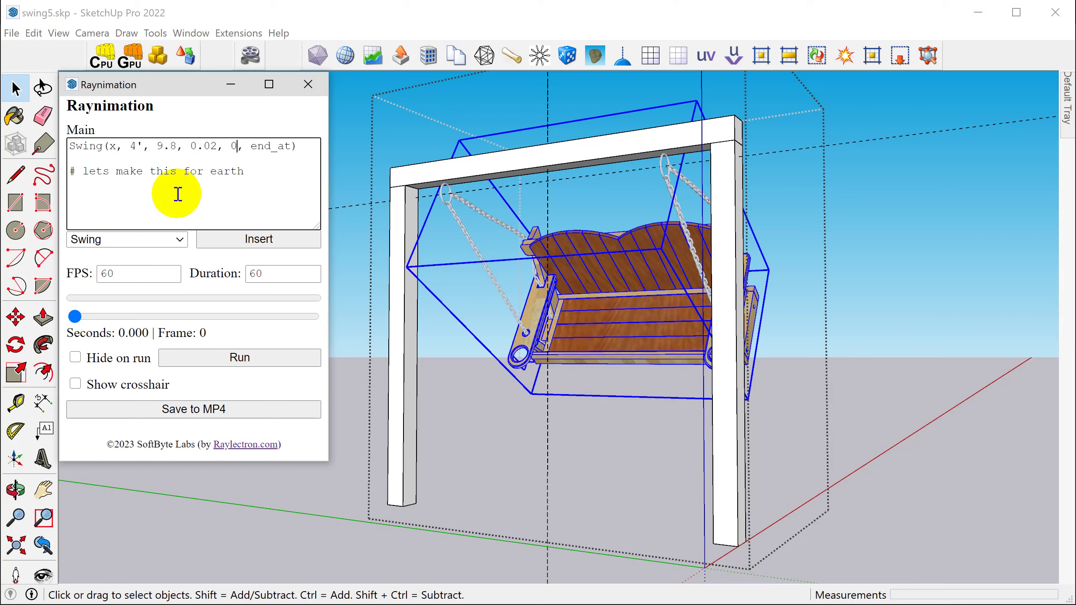
key("ctrl+Right")
key("ctrl+shift+Right")
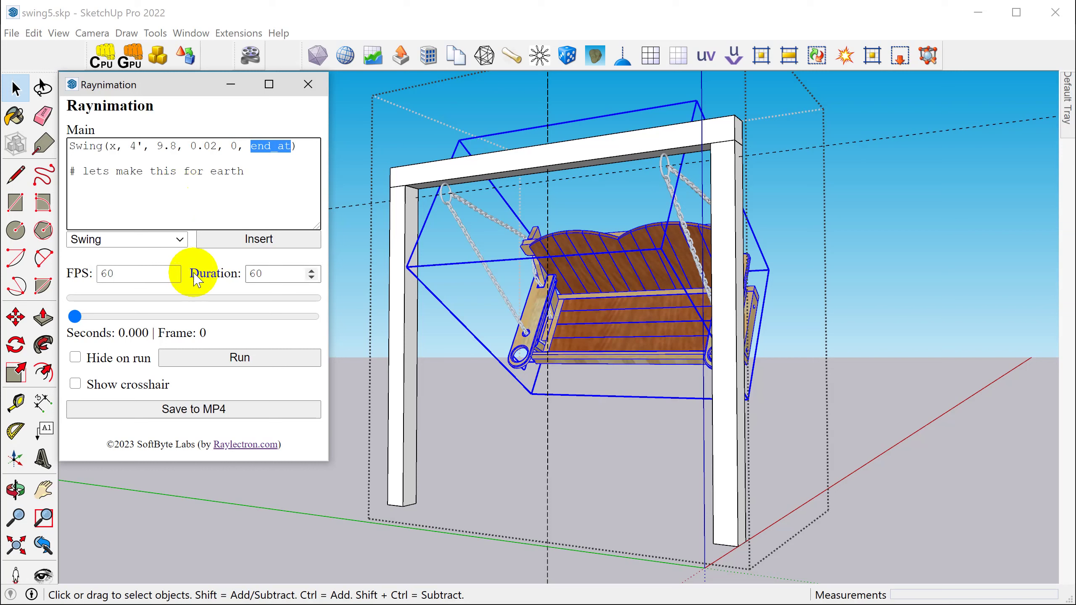
mouse_move(283, 273)
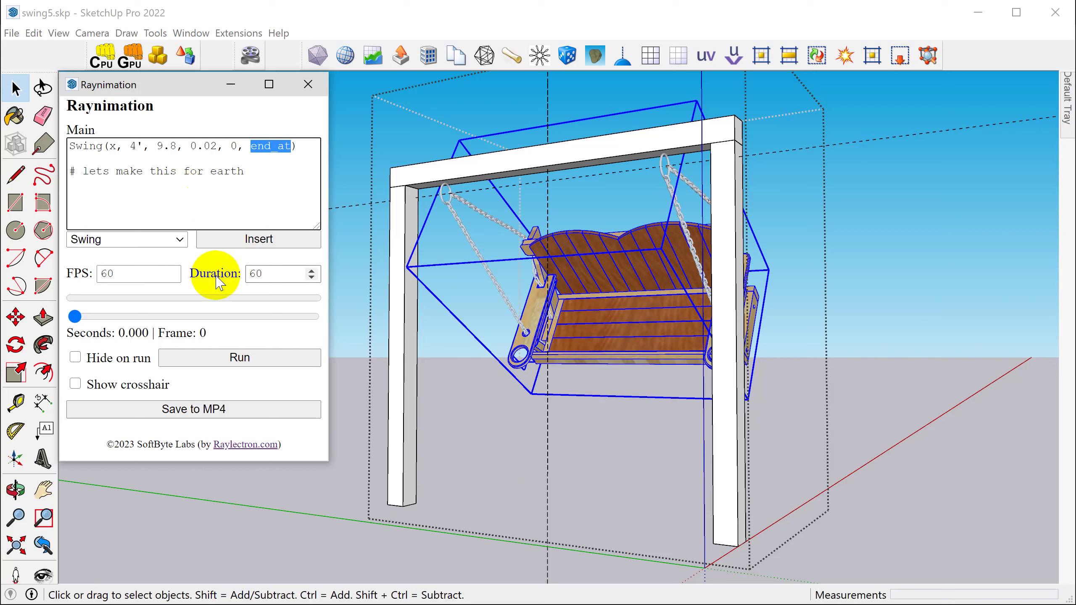
Step: Insert the Duration variable for end_at, giving Swing(x, 4', 9.8, 0.02, 0, duration)
left_click(179, 240)
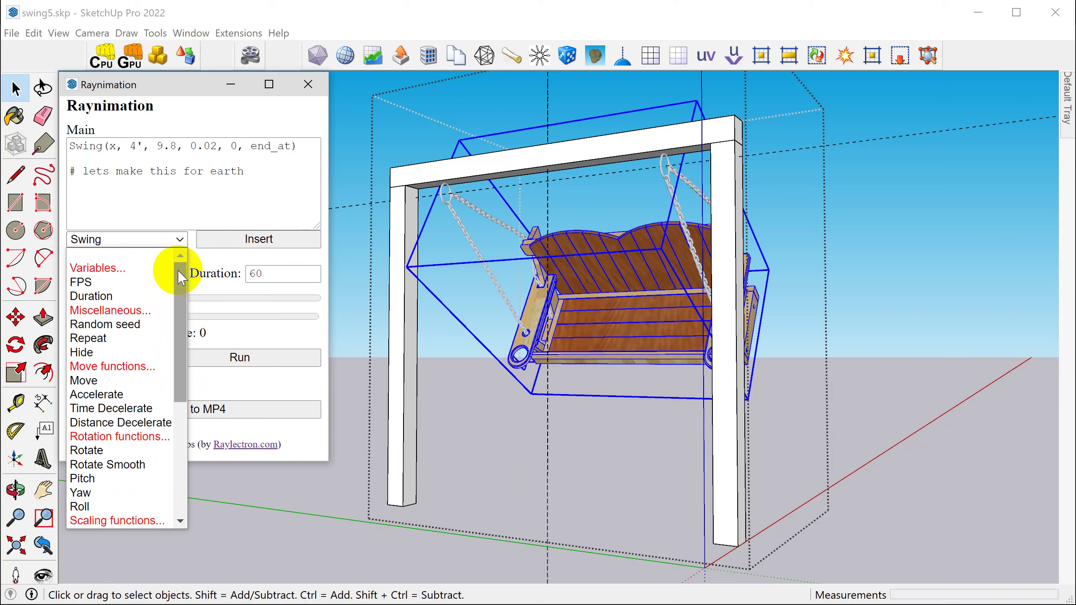
left_click(114, 296)
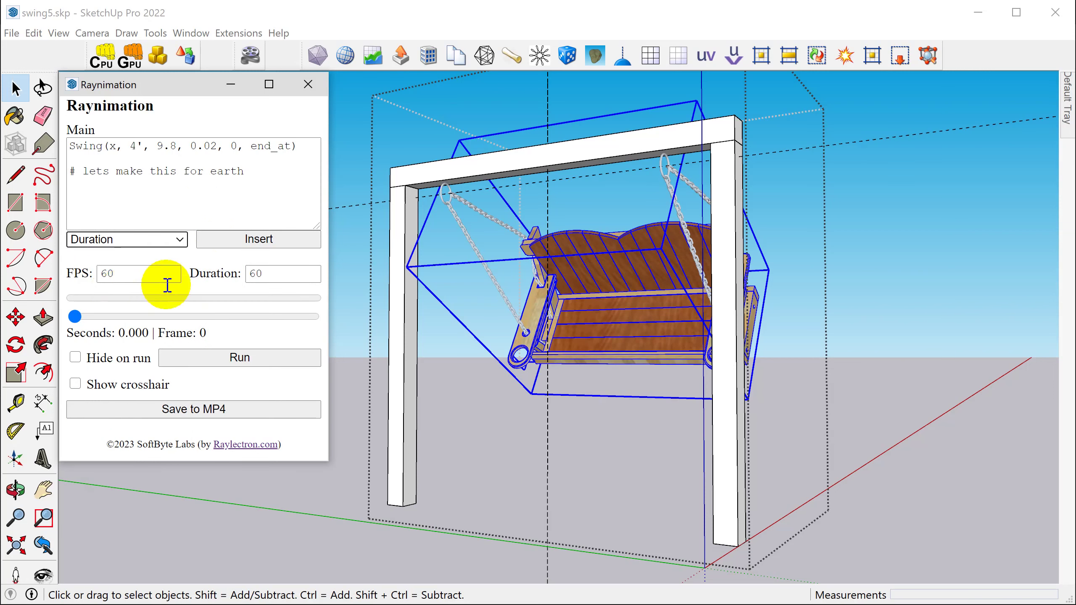
left_click(232, 242)
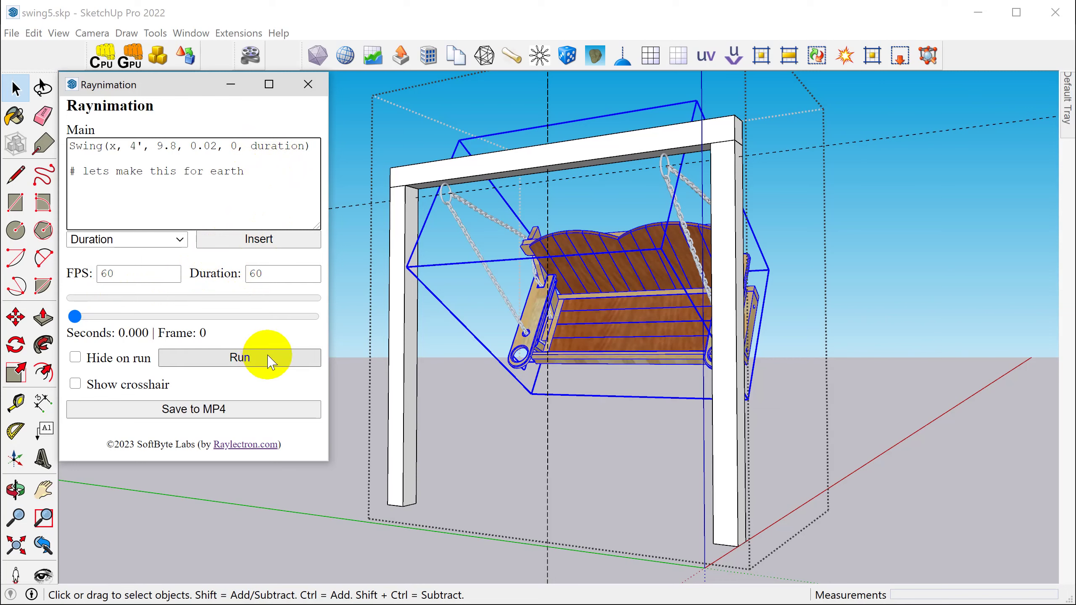
Step: Play and stop the Earth-gravity swing animation, orbiting around the swing frame
left_click(267, 361)
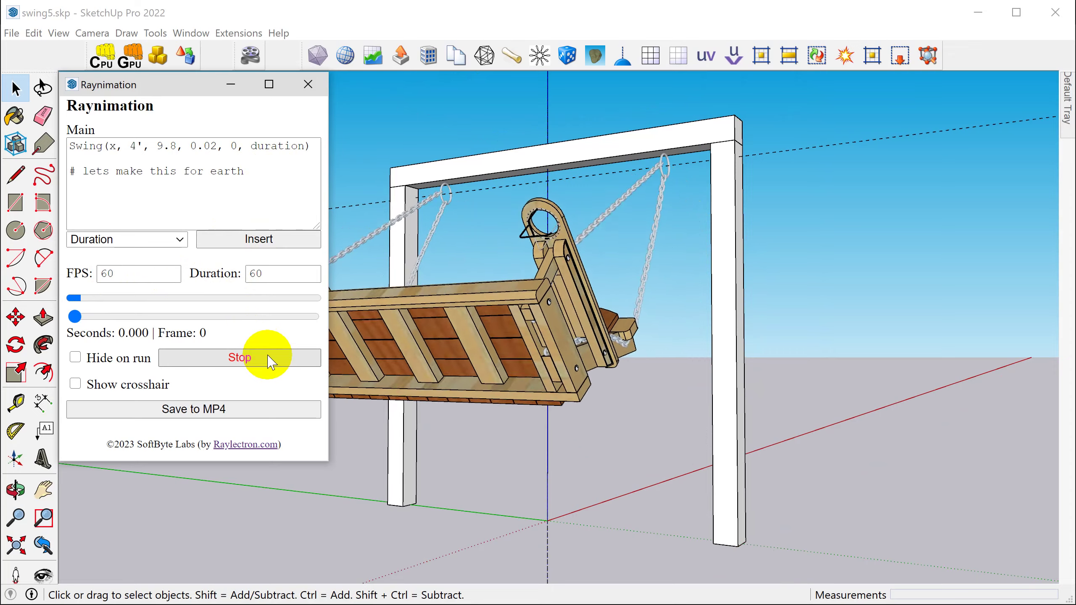
left_click(268, 359)
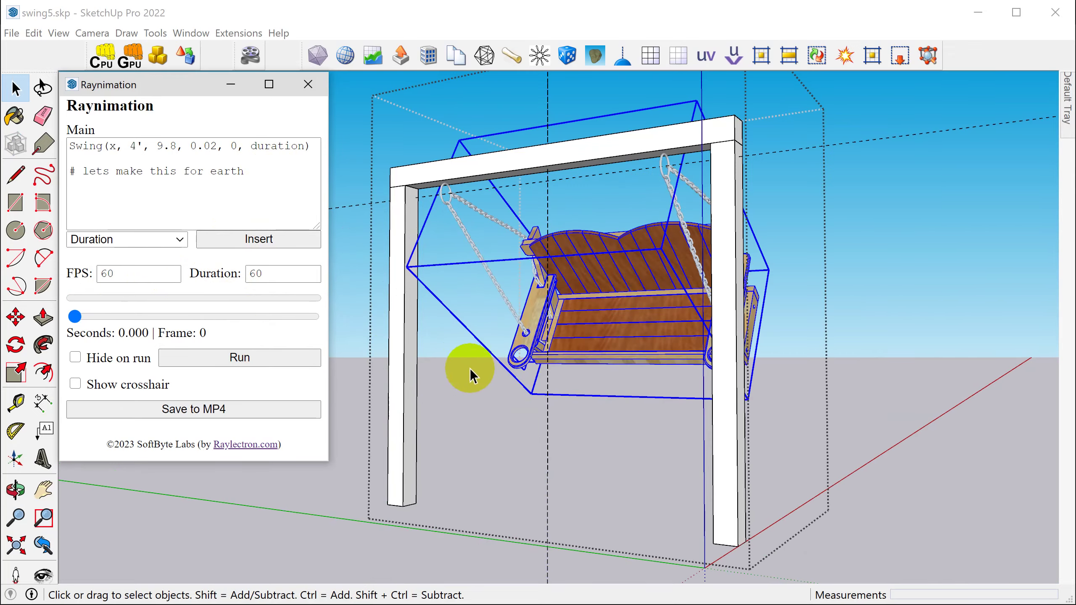
mouse_move(403, 401)
middle_mouse_down()
mouse_move(478, 395)
mouse_move(456, 394)
middle_mouse_up()
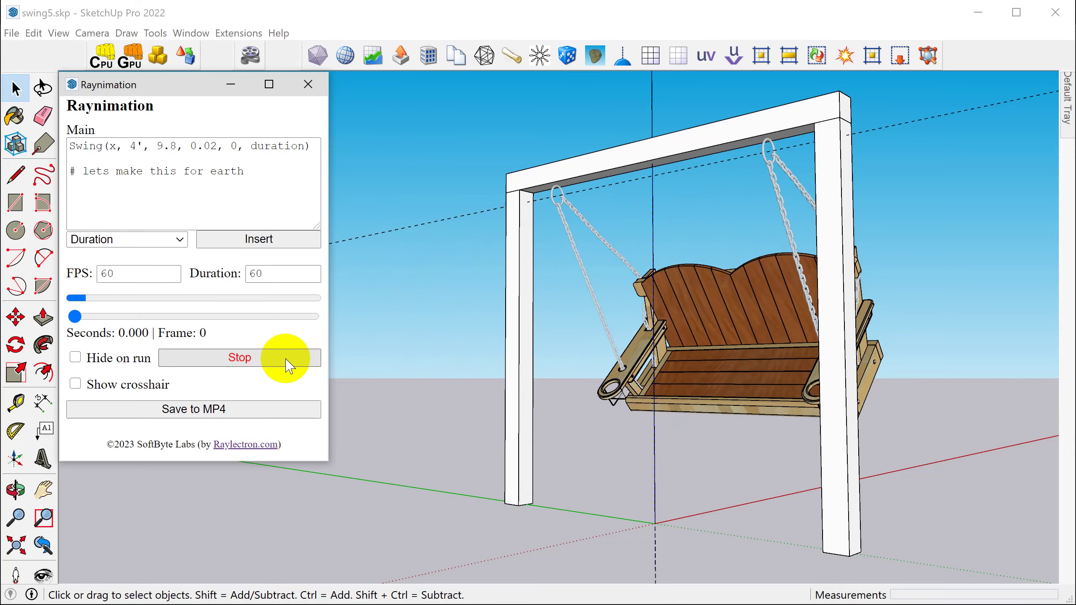
Step: Raise the damping to 0.08 and replay the swing animation
left_click(289, 365)
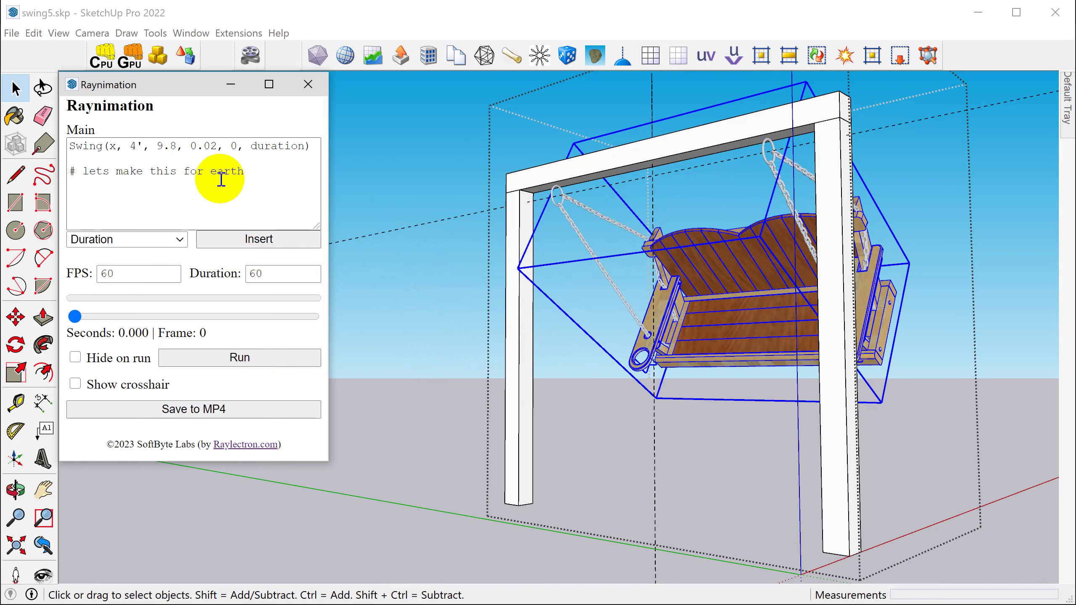
left_click(211, 149)
type("8")
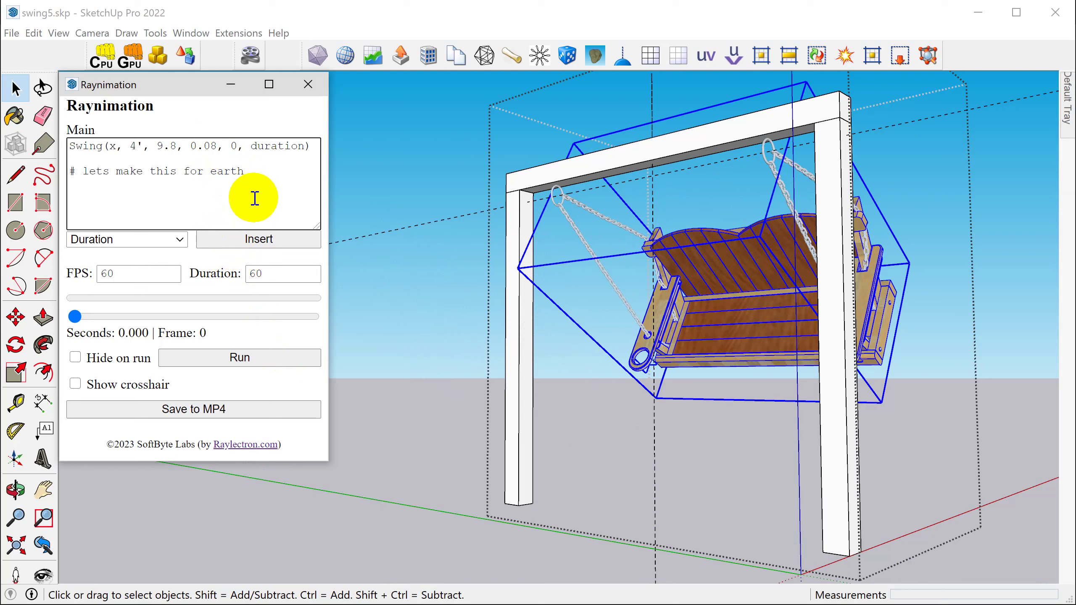
left_click(264, 358)
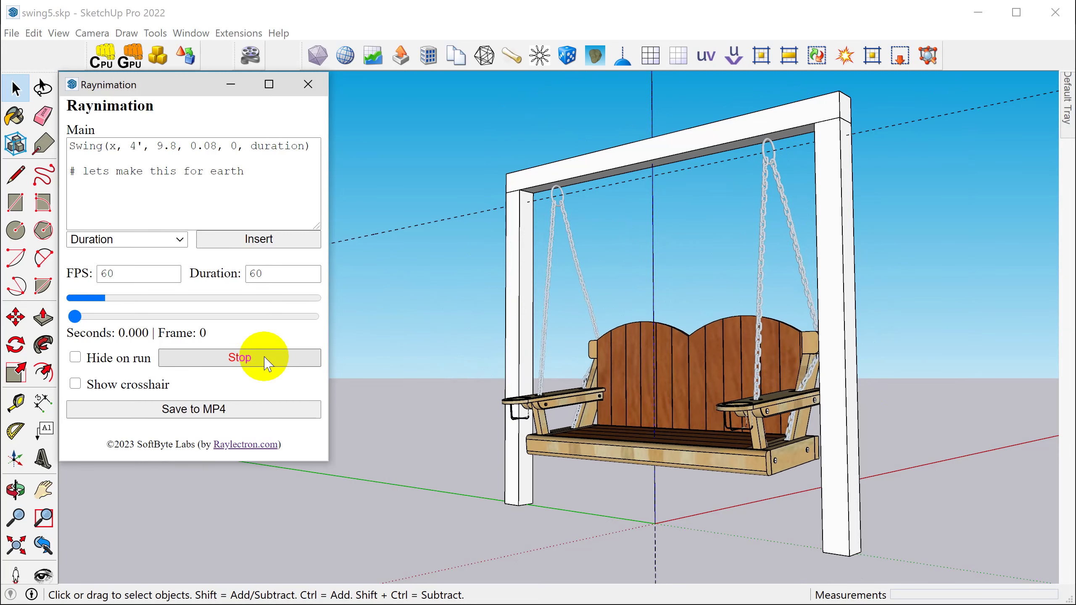
left_click(266, 363)
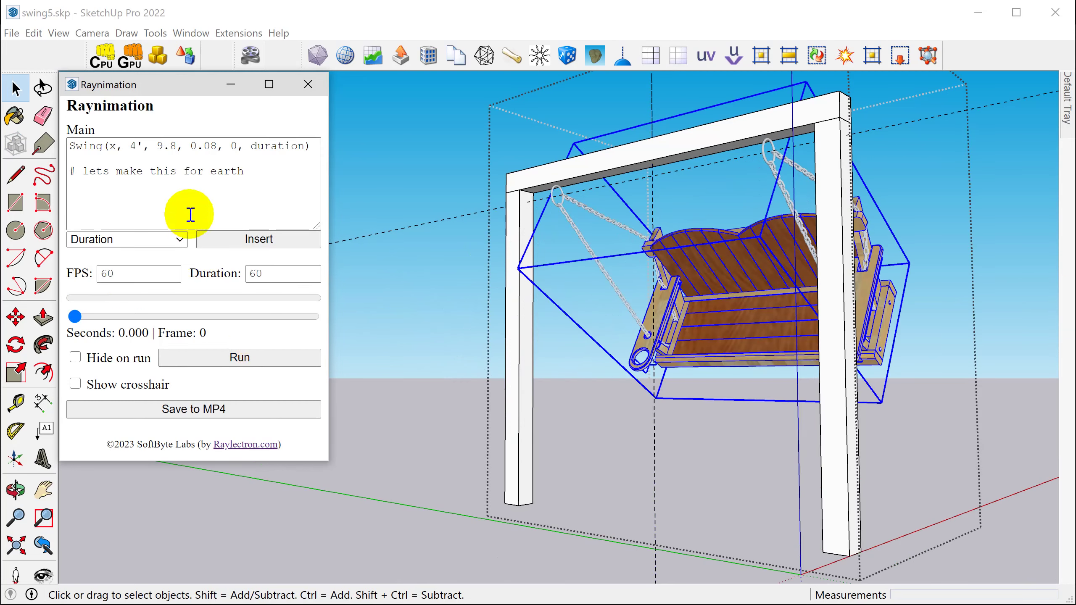
Step: Change the comment to moon, set gravity 1.6 and damping 0.001, and play the swing
double_click(220, 174)
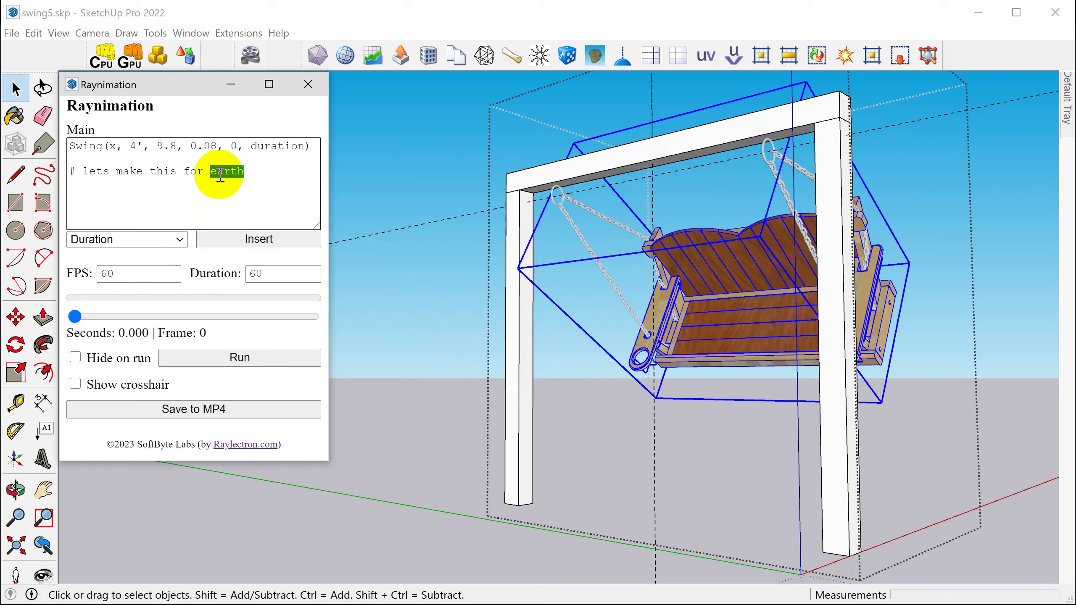
type("th")
left_click(171, 147)
type("1")
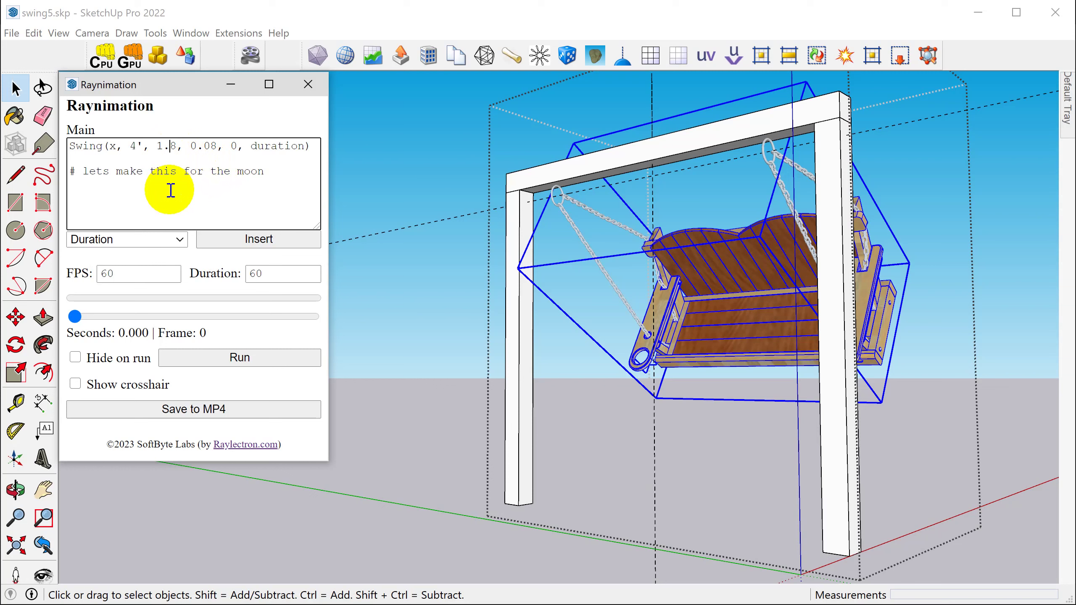
key("shift+Right")
type("0")
type("0")
type("1")
left_click(259, 357)
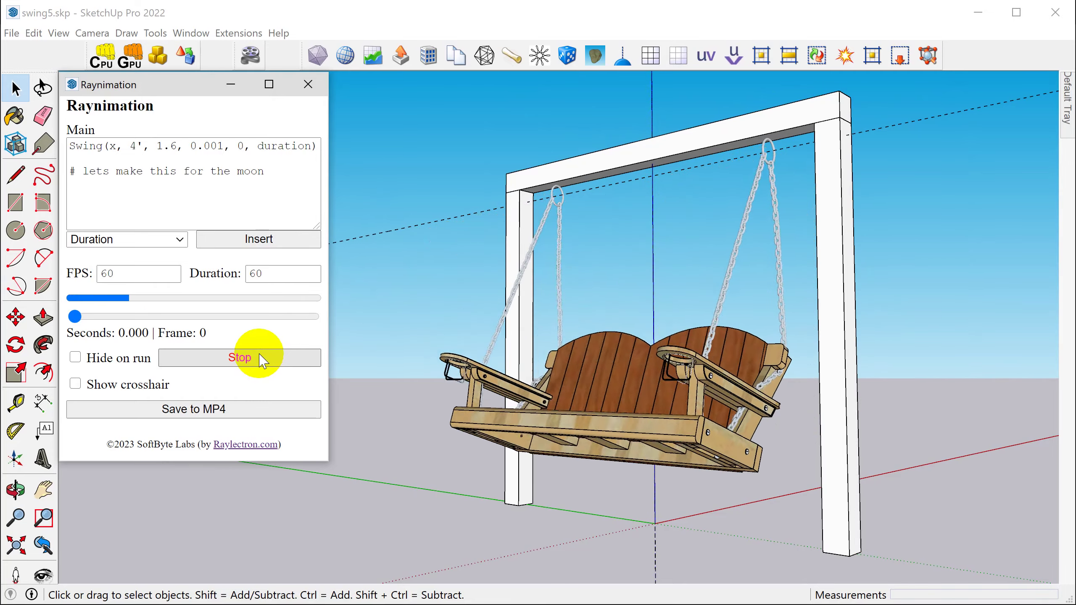
left_click(259, 355)
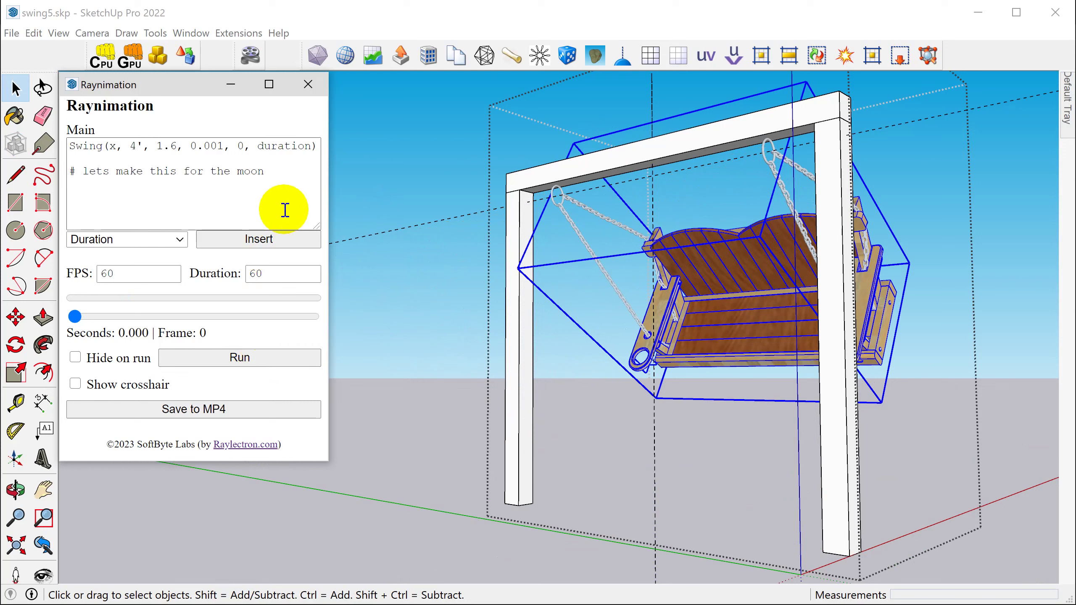
Step: Replace the moon comment with 'that's all there is to it' and 'have fun' notes
left_click(281, 183)
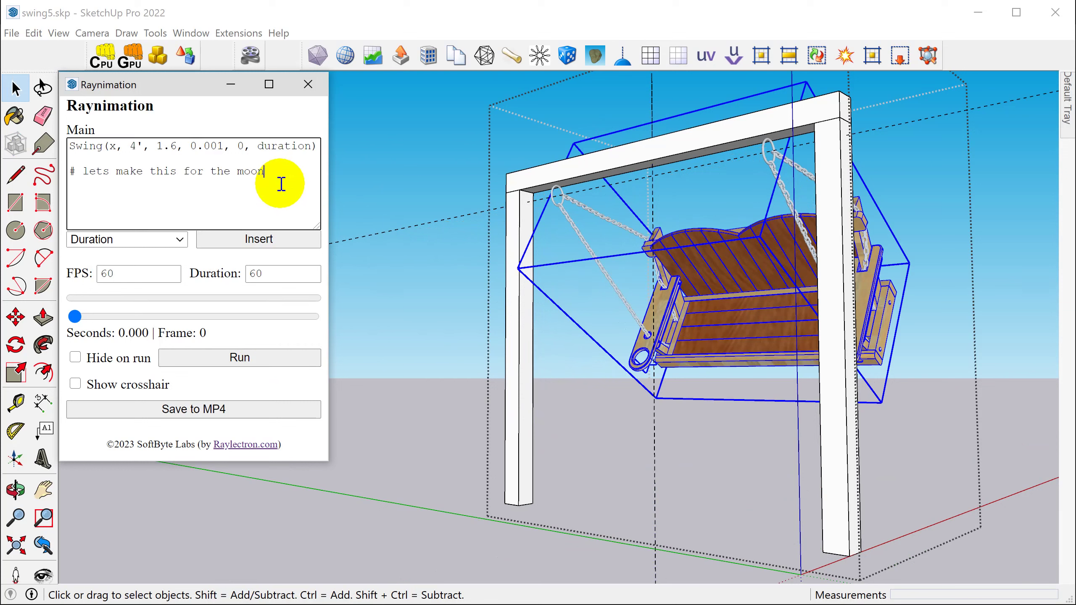
key("shift+Home")
key("ctrl+shift+Right")
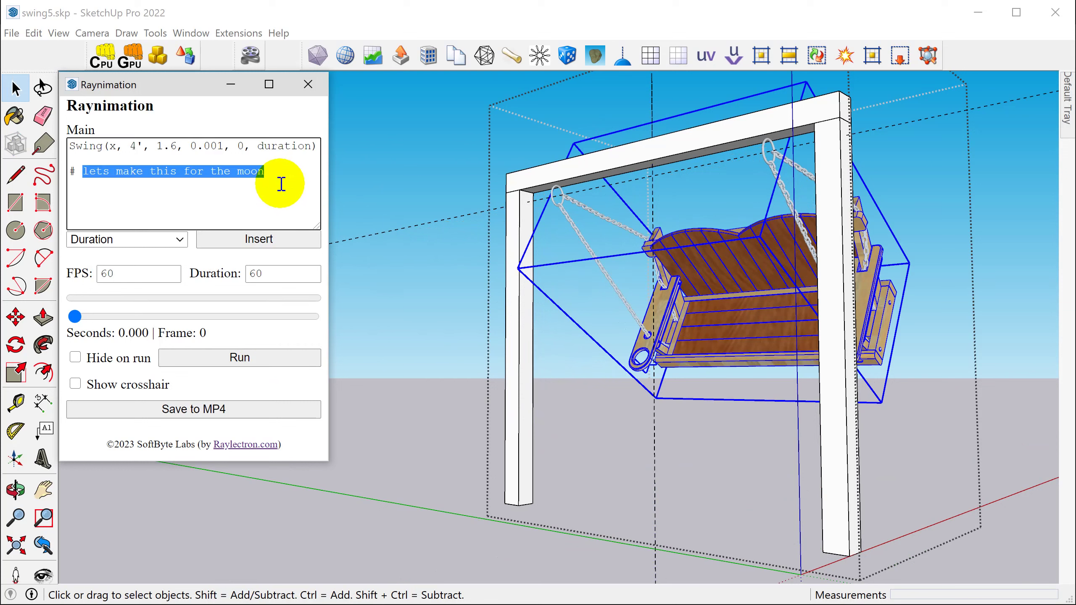
type("that'")
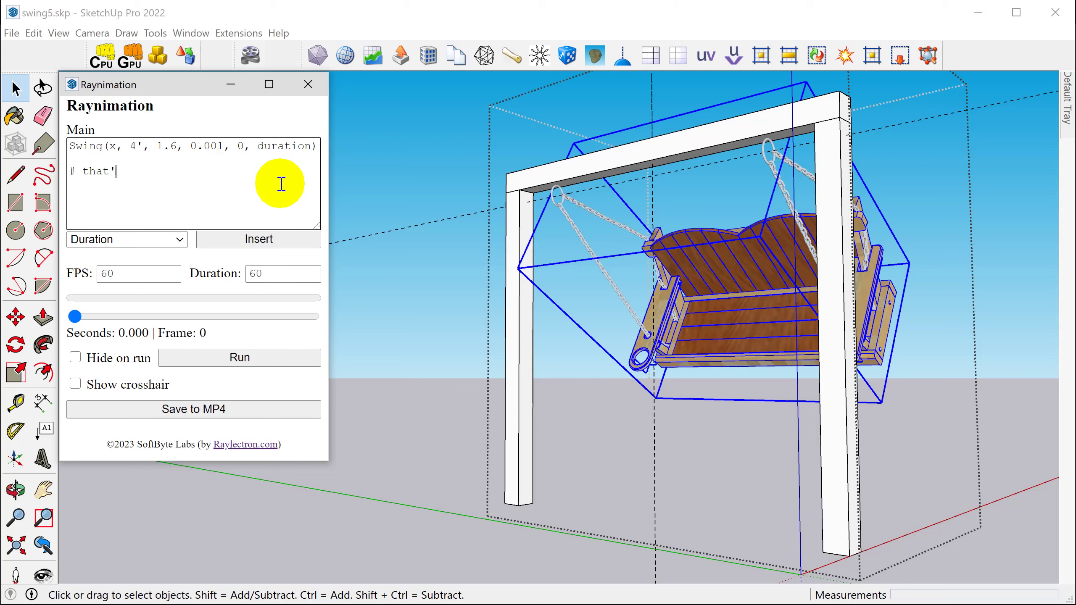
type("s all t")
type("her")
type("e is to ")
type("it")
type("hav")
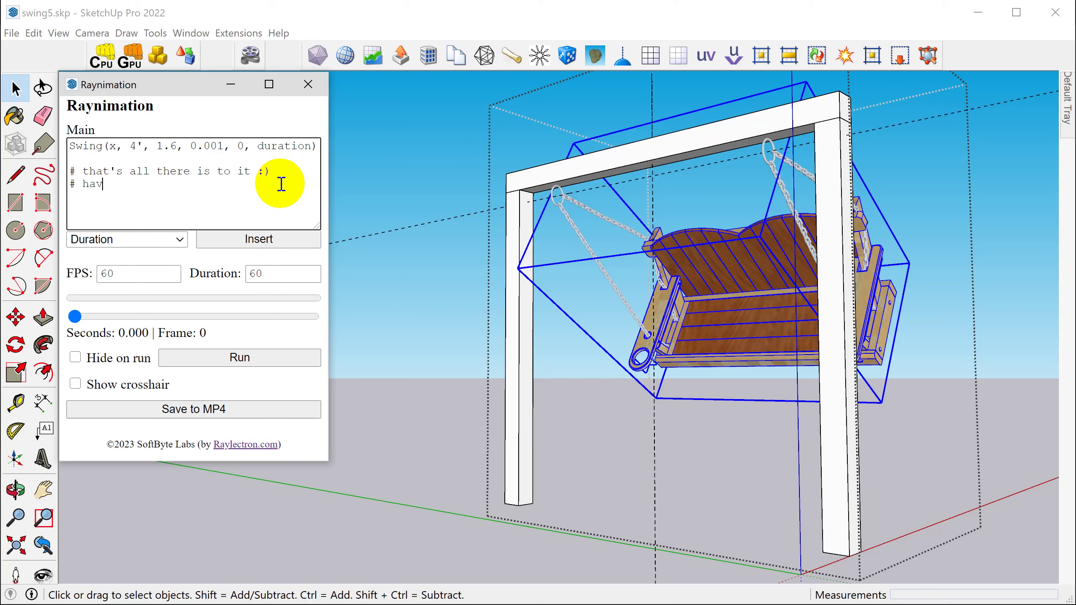
type("e fun.")
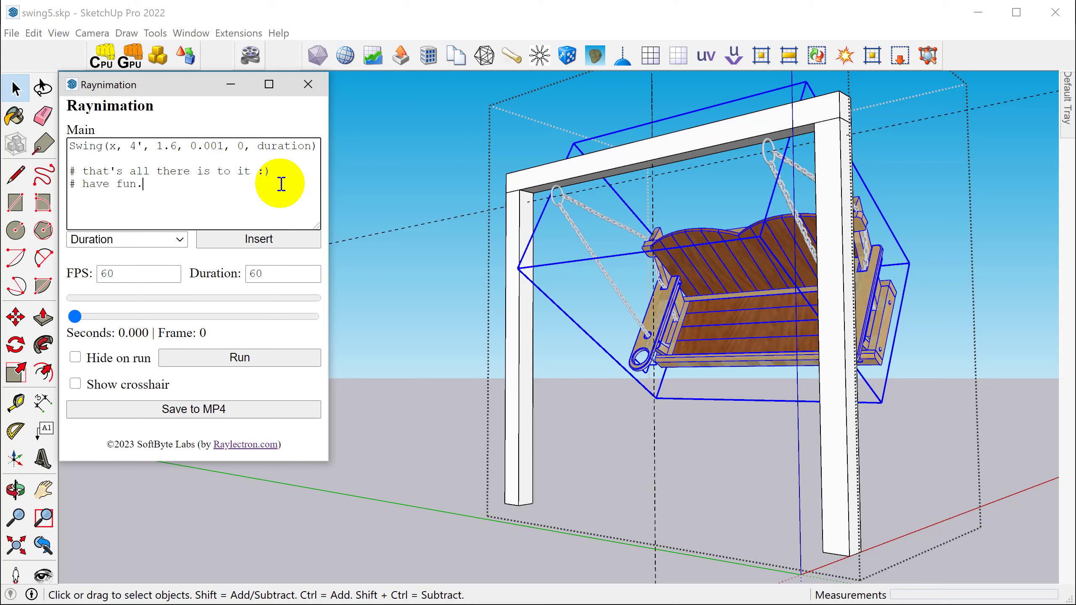